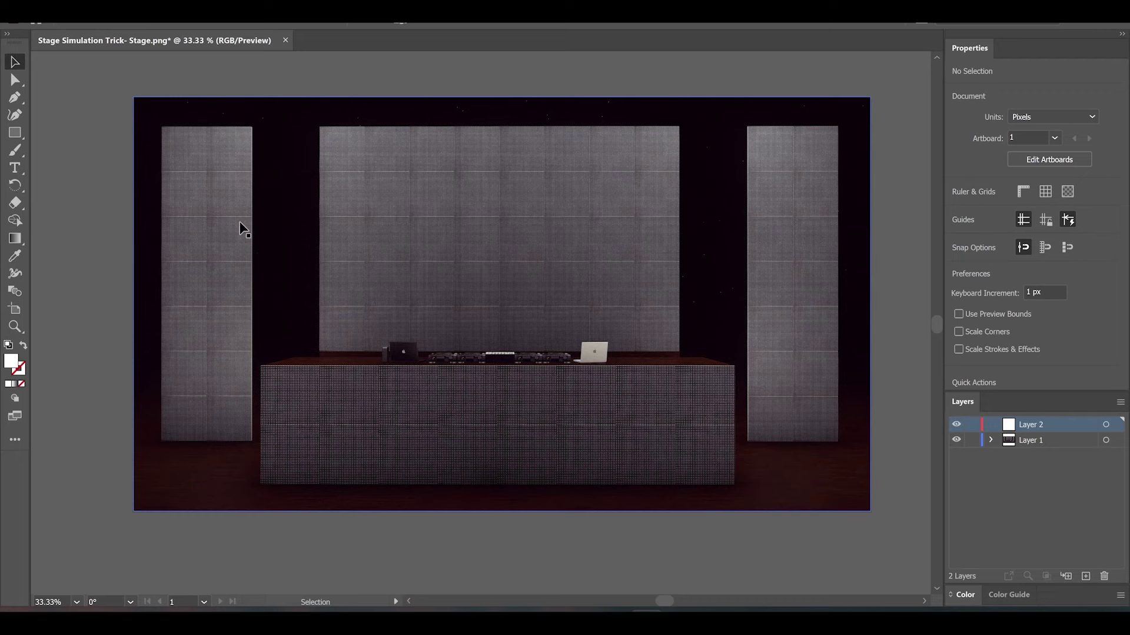
Paste the LEFT, CENTER, RIGHT and BOOTH colour-block layout and align it over the stage artboard
{"action": "key", "text": "ctrl+v"}
{"action": "left_click_drag", "start_coordinate": [143, 196], "coordinate": [175, 178]}
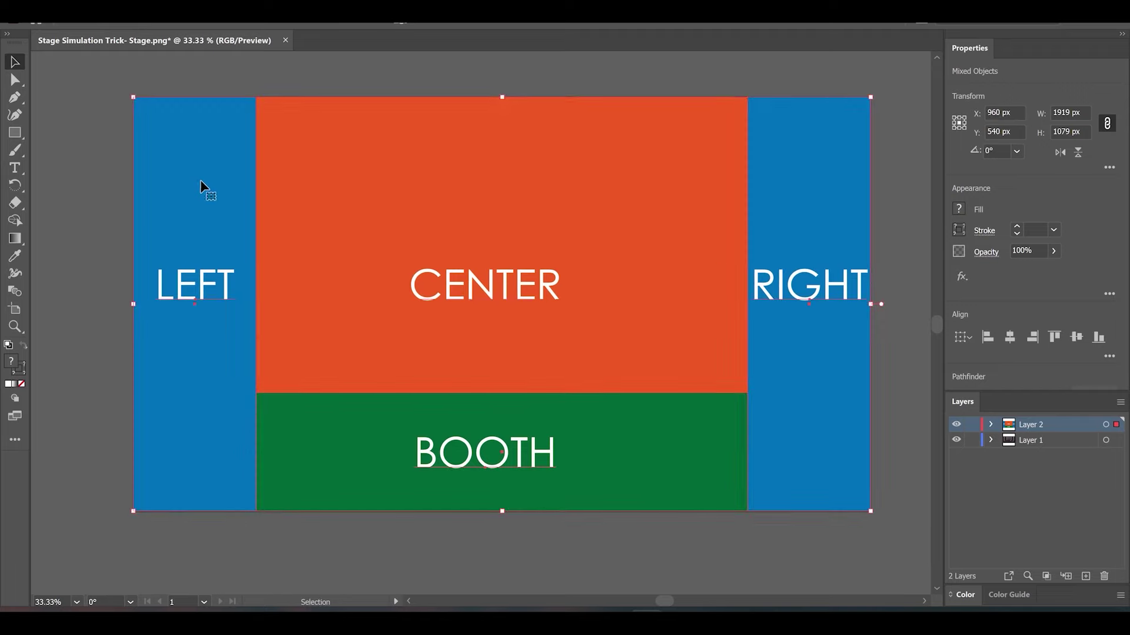
{"action": "left_click", "coordinate": [909, 239]}
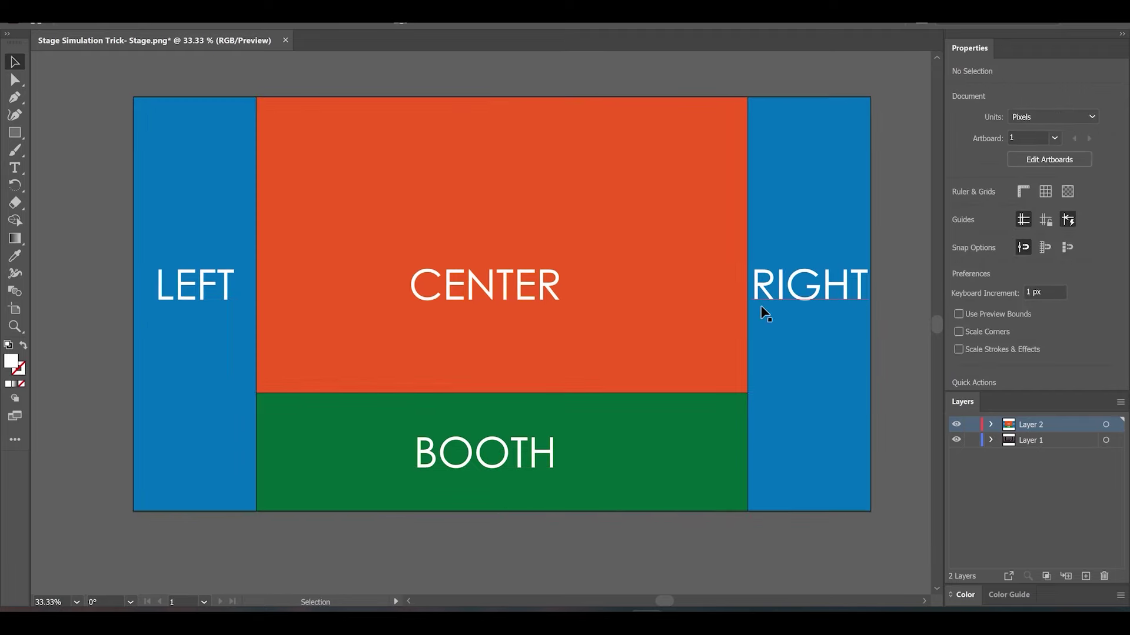
Export the artwork as PNG 'Stage Simulation Trick- Mask' at 72 ppi with a transparent background
{"action": "key", "text": "alt+f"}
{"action": "key", "text": "e"}
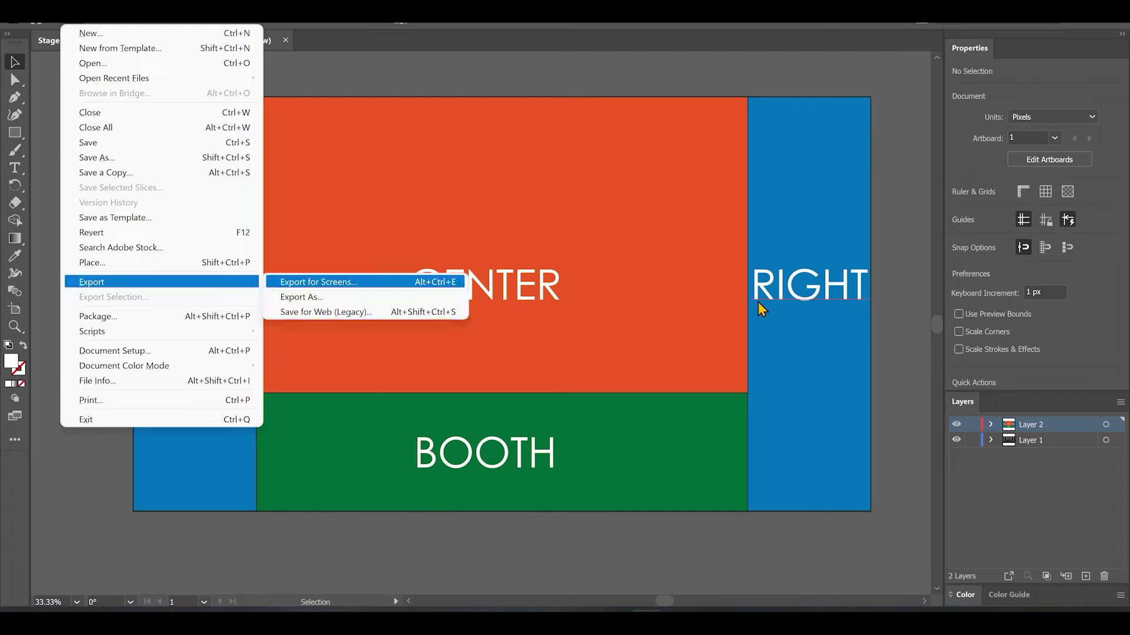
{"action": "left_click", "coordinate": [310, 297]}
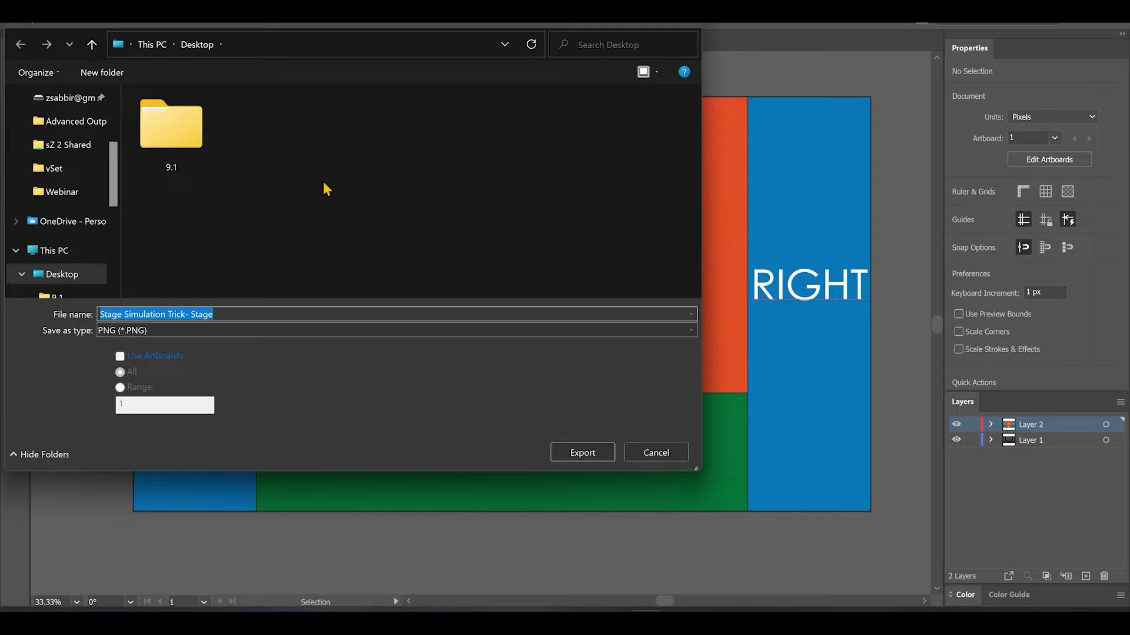
{"action": "key", "text": "End"}
{"action": "key", "text": "shift+Left"}
{"action": "key", "text": "shift+Left"}
{"action": "key", "text": "shift+Left"}
{"action": "key", "text": "shift+Left"}
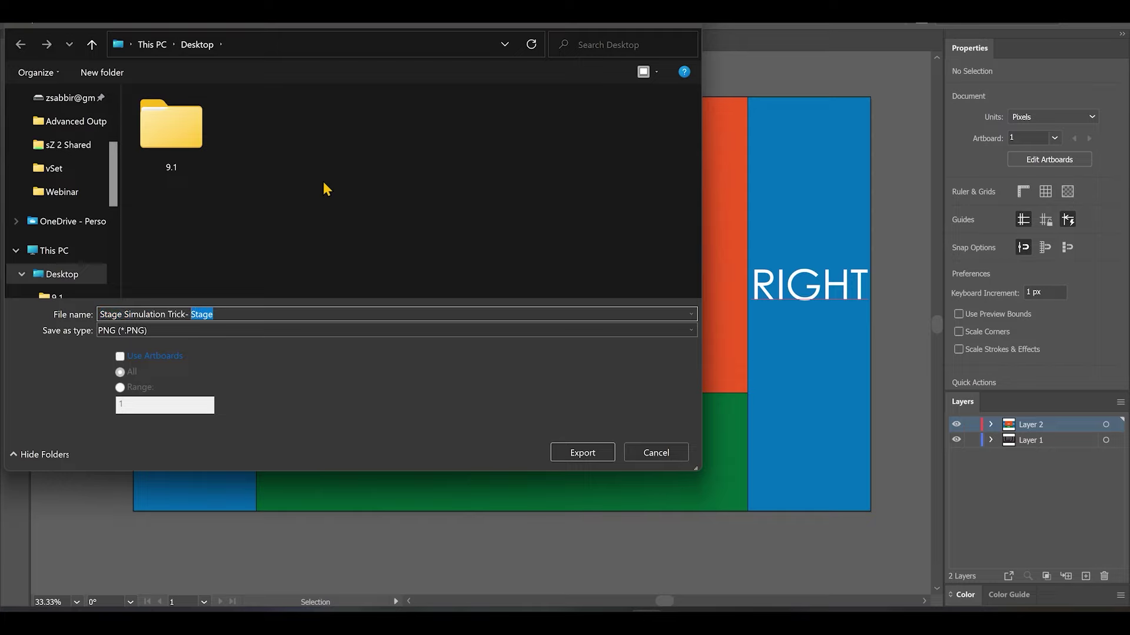
{"action": "type", "text": "Mask"}
{"action": "key", "text": "Return"}
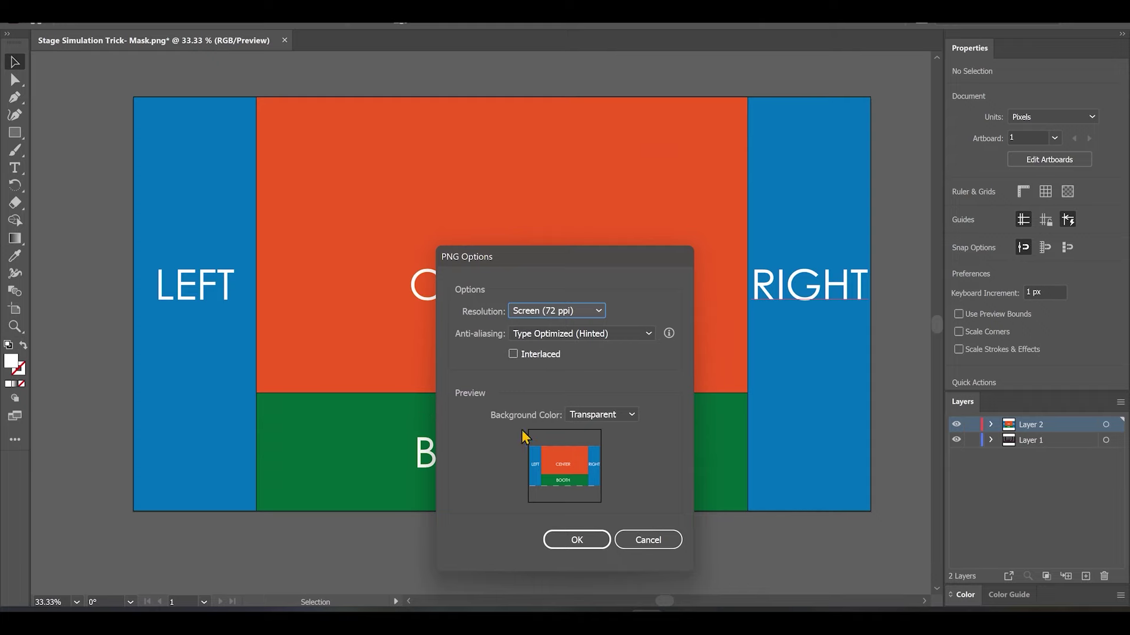
{"action": "left_click", "coordinate": [581, 536]}
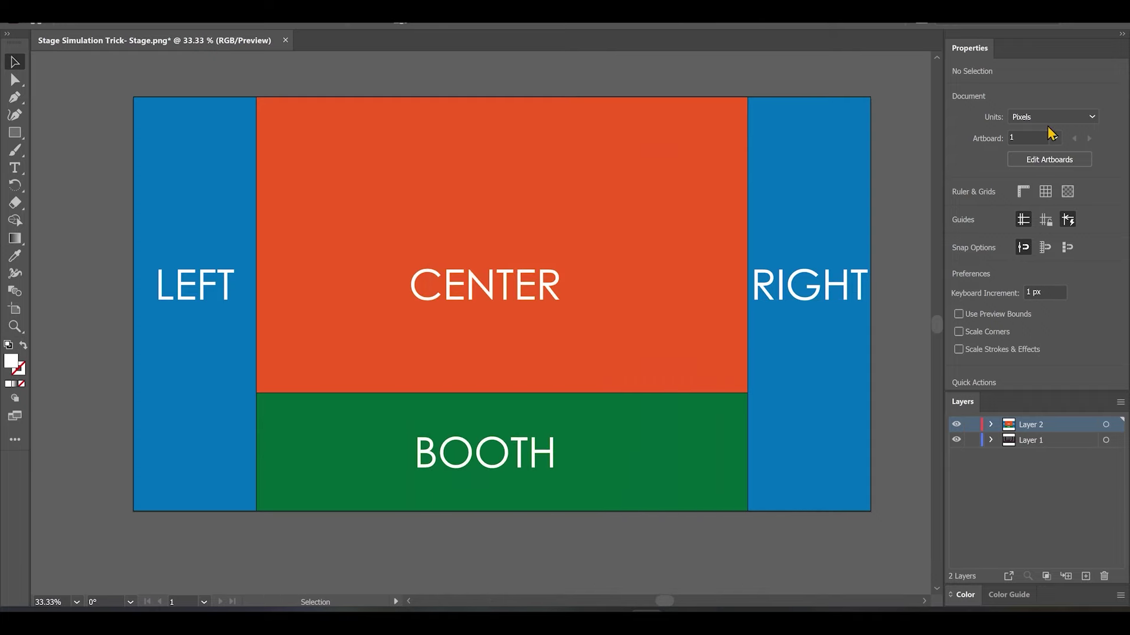
Load the Mask PNG into Layer 1's first clip slot and play it
{"action": "key", "text": "alt+Tab"}
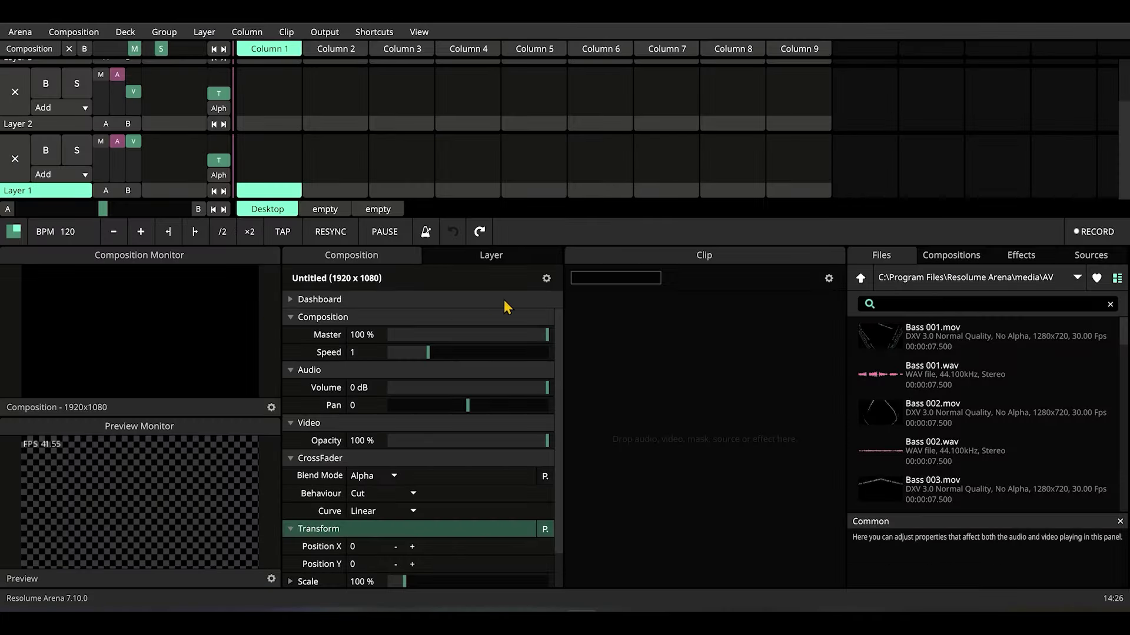
{"action": "key", "text": "alt+Tab"}
{"action": "key", "text": "Tab"}
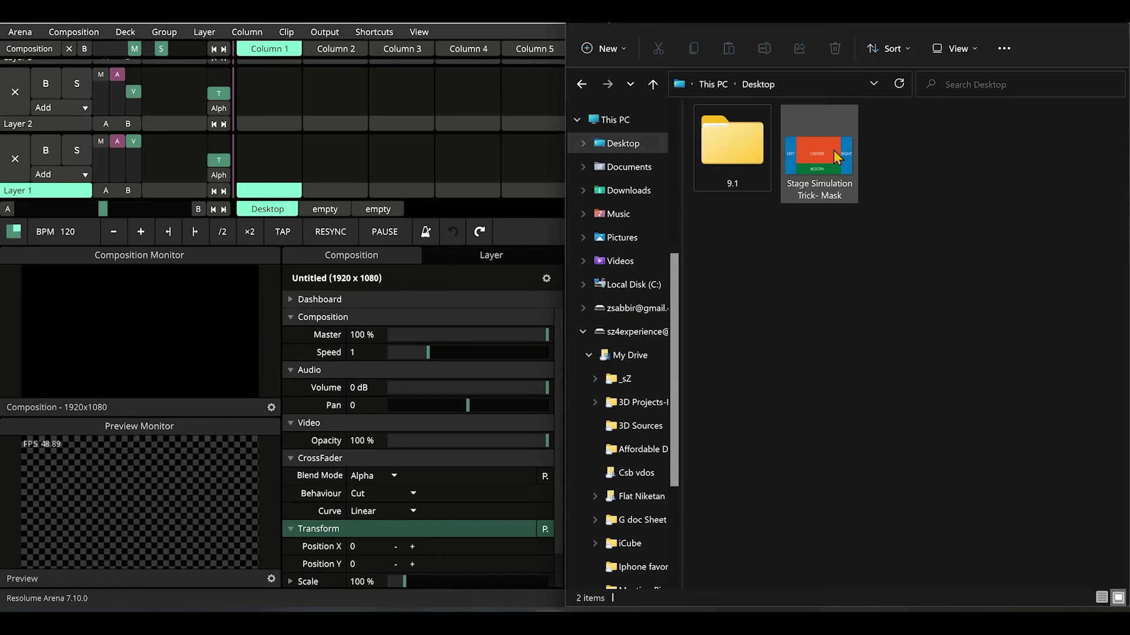
{"action": "left_click_drag", "start_coordinate": [821, 175], "coordinate": [281, 187]}
{"action": "left_click", "coordinate": [282, 203]}
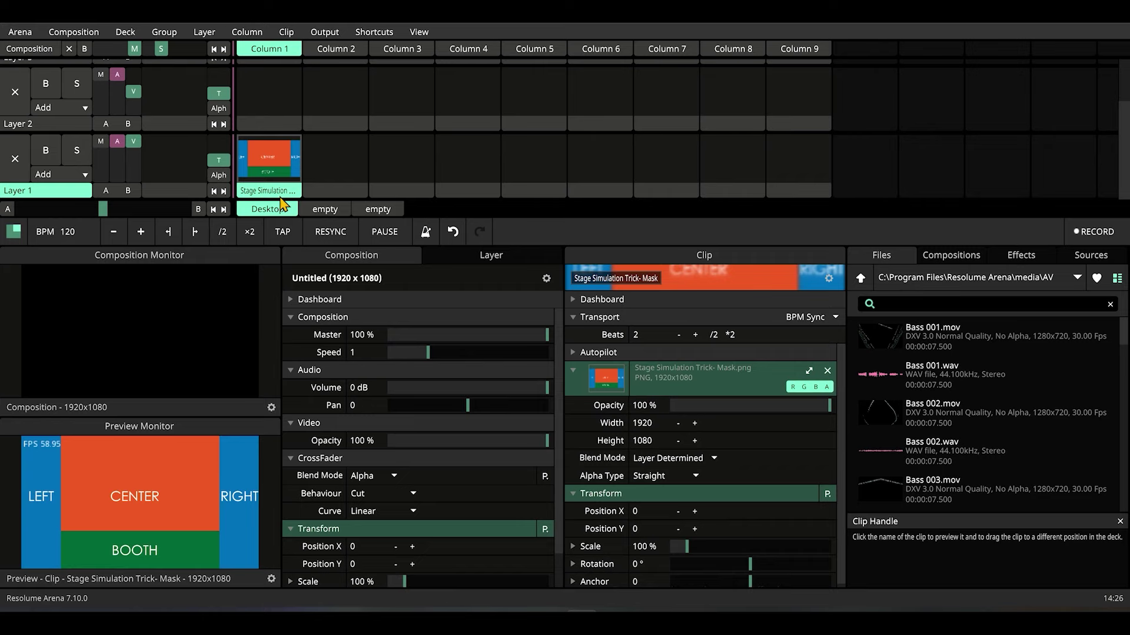
{"action": "left_click", "coordinate": [288, 168]}
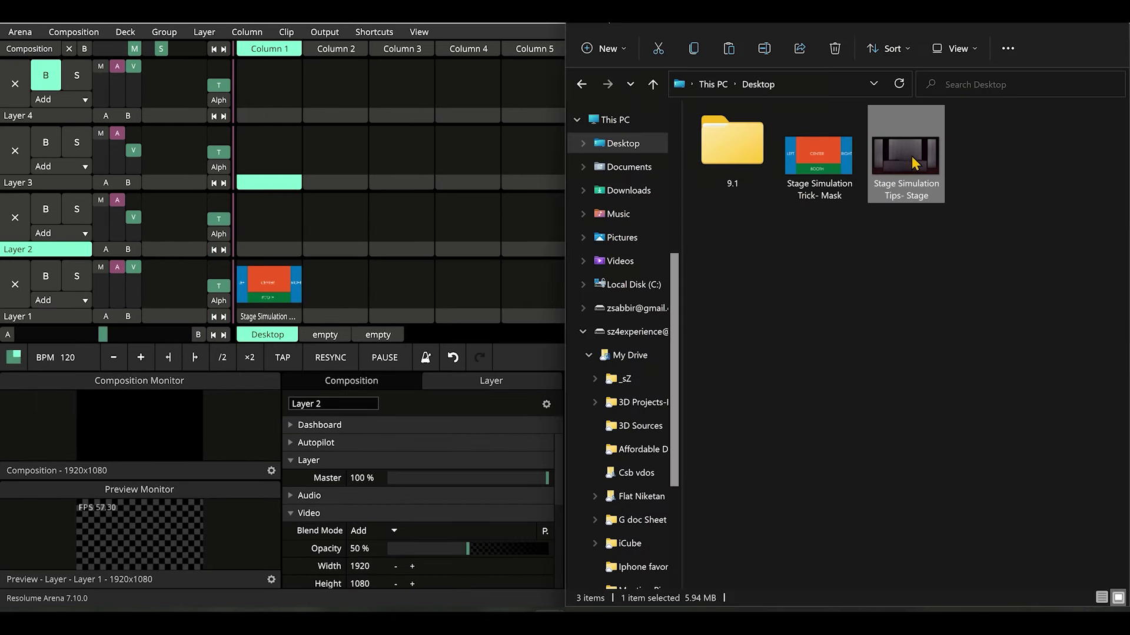
Load the stage PNG into Layer 4, rename that layer Set, and open Advanced Output
{"action": "left_click_drag", "start_coordinate": [911, 159], "coordinate": [273, 103]}
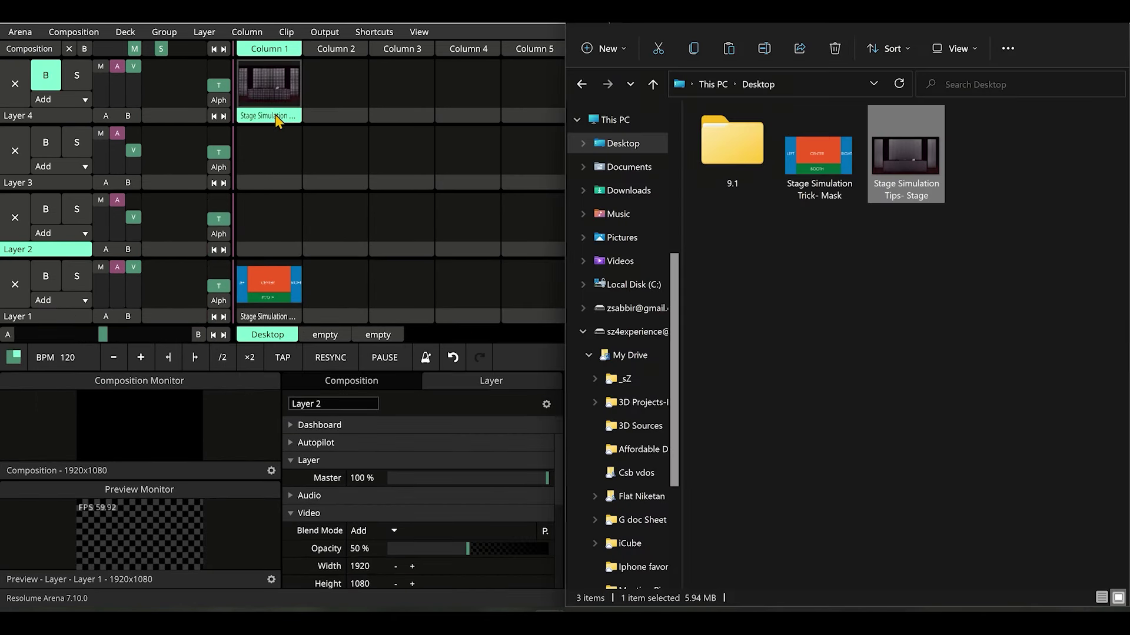
{"action": "left_click", "coordinate": [24, 116]}
{"action": "right_click", "coordinate": [25, 116]}
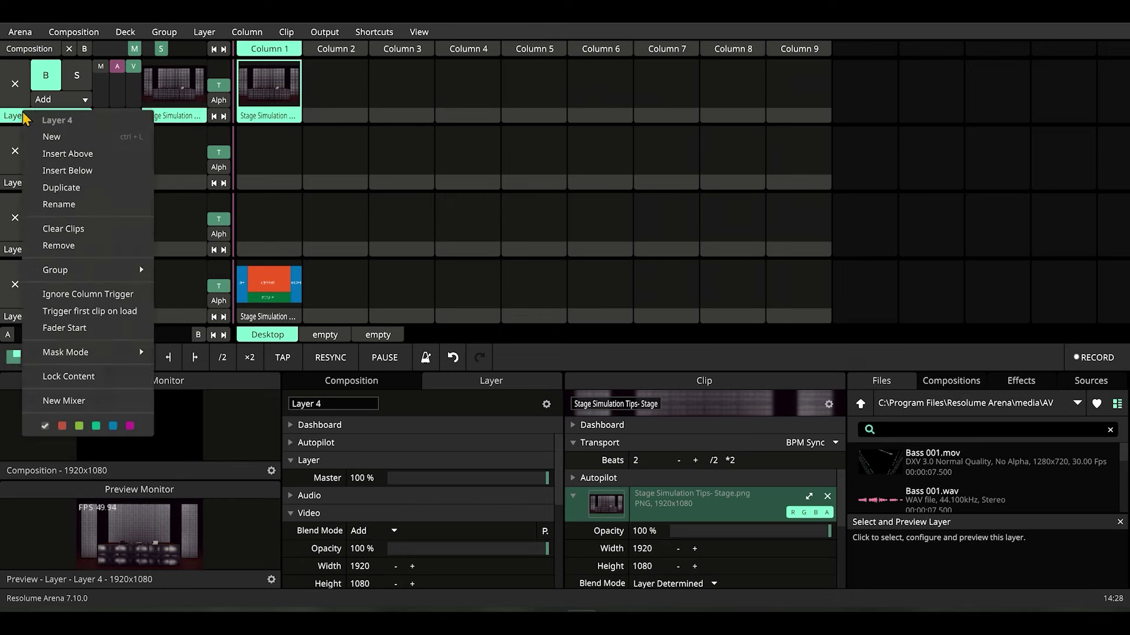
{"action": "key", "text": "Escape"}
{"action": "double_click", "coordinate": [333, 403]}
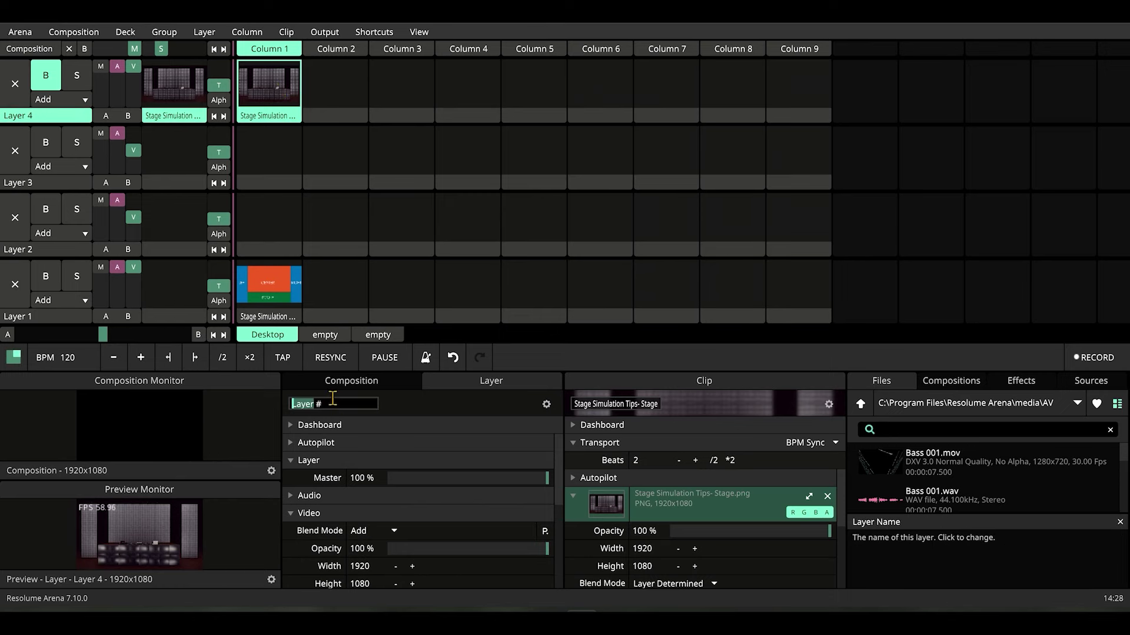
{"action": "key", "text": "ctrl+a"}
{"action": "type", "text": "Set"}
{"action": "key", "text": "Return"}
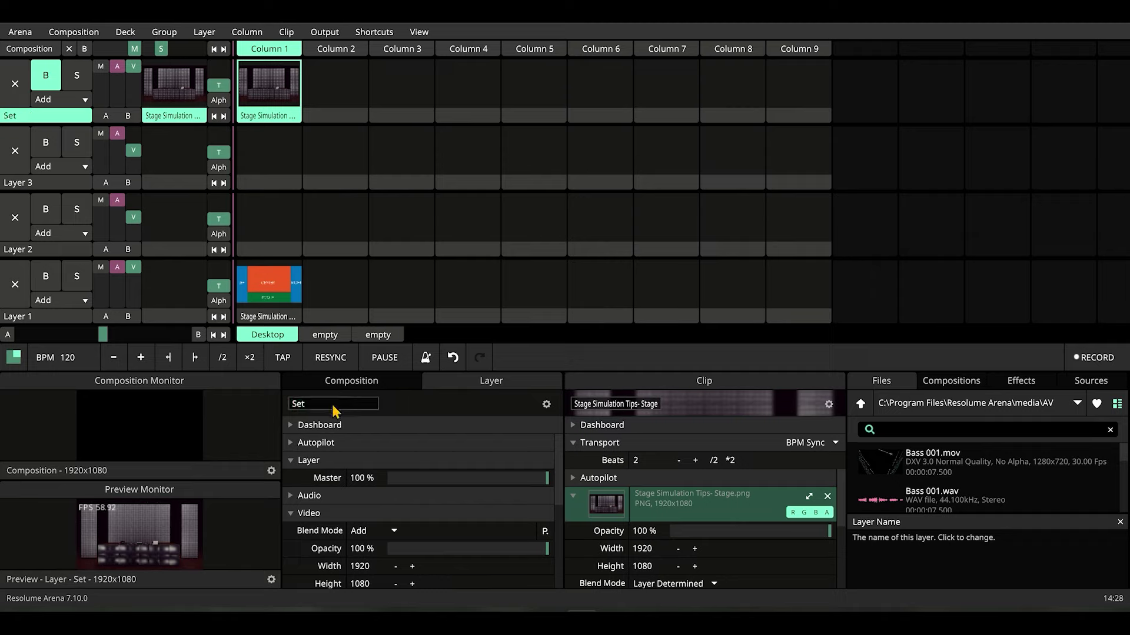
{"action": "key", "text": "ctrl+shift+a"}
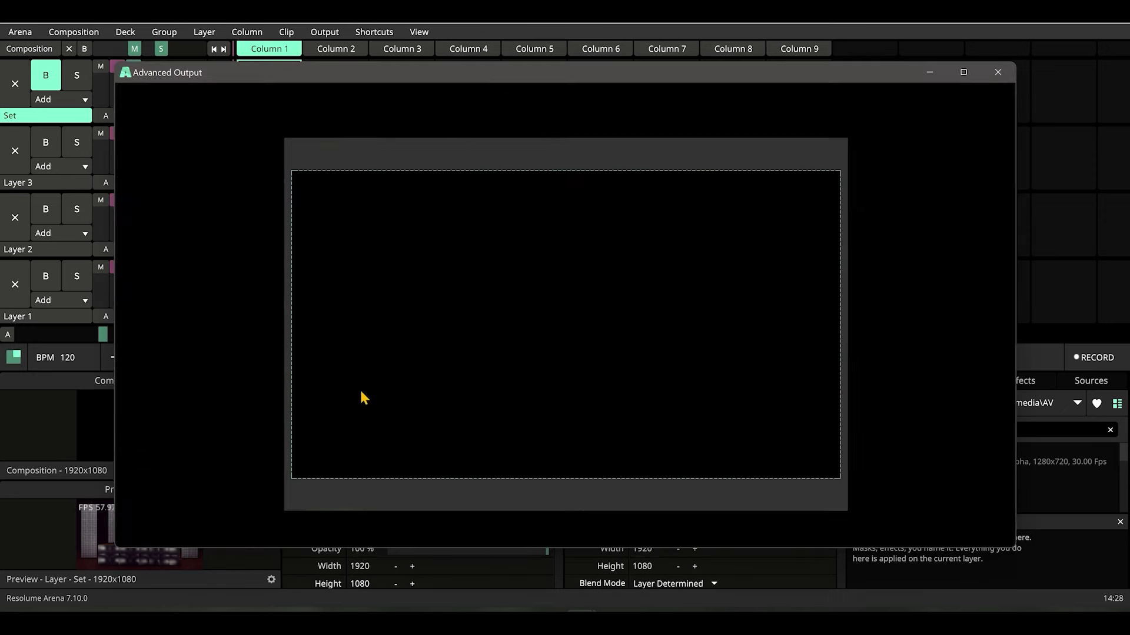
Maximize the Advanced Output window and rename Slice 1 to Stage
{"action": "double_click", "coordinate": [452, 72]}
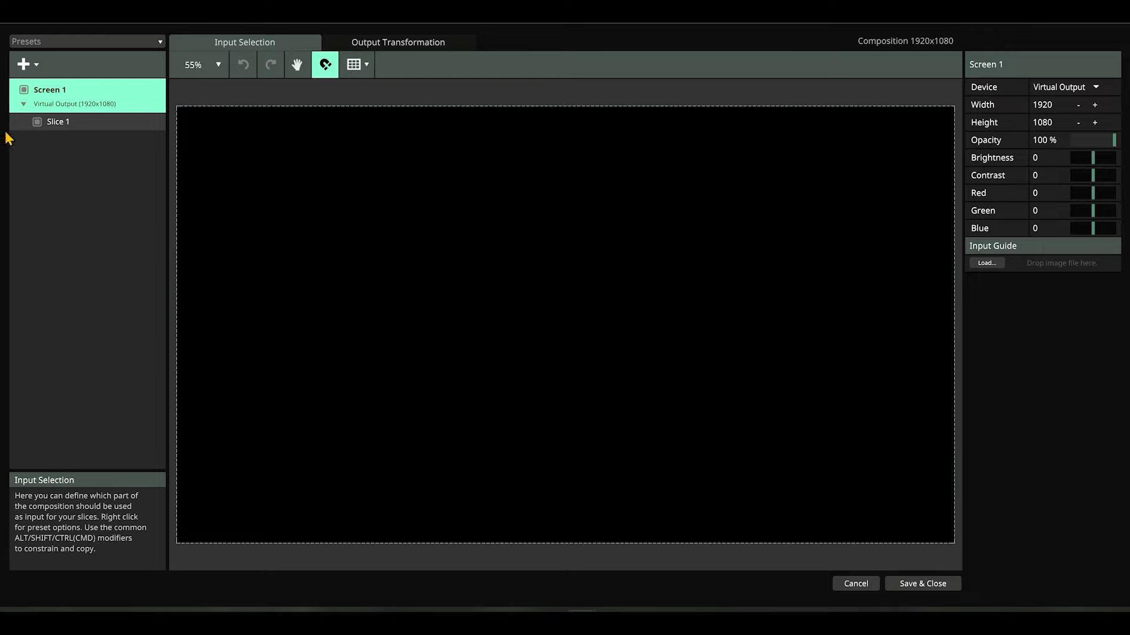
{"action": "left_click", "coordinate": [68, 122]}
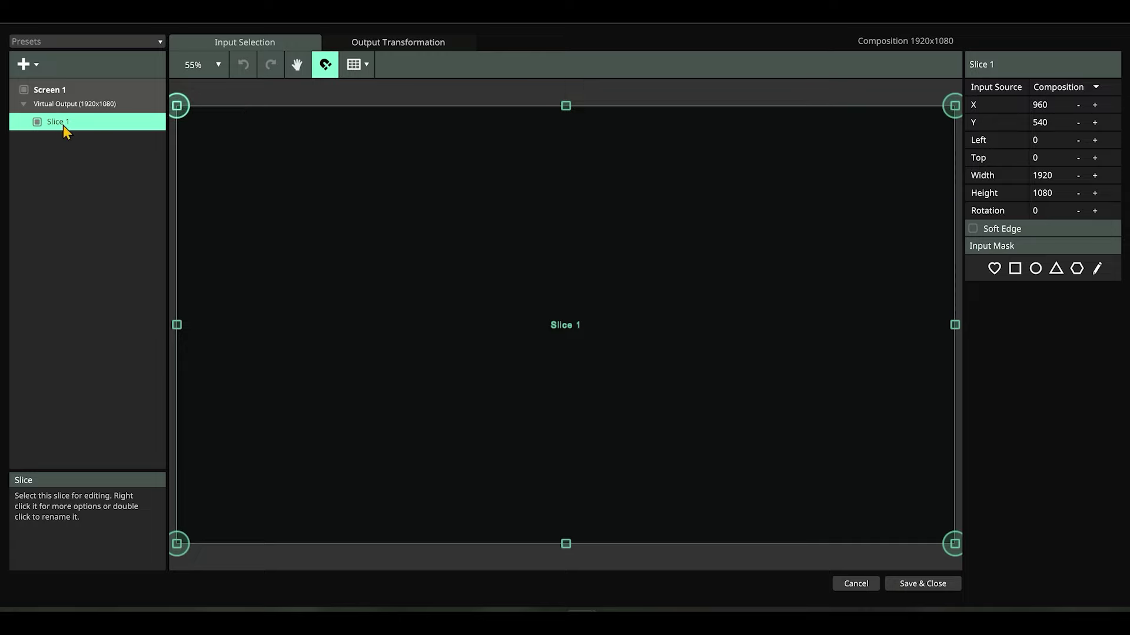
{"action": "double_click", "coordinate": [63, 125]}
{"action": "type", "text": "Stage"}
{"action": "key", "text": "Return"}
Feed the Stage slice from Set with Input Opacity and Bypass/Solo off, then save
{"action": "left_click", "coordinate": [1068, 93]}
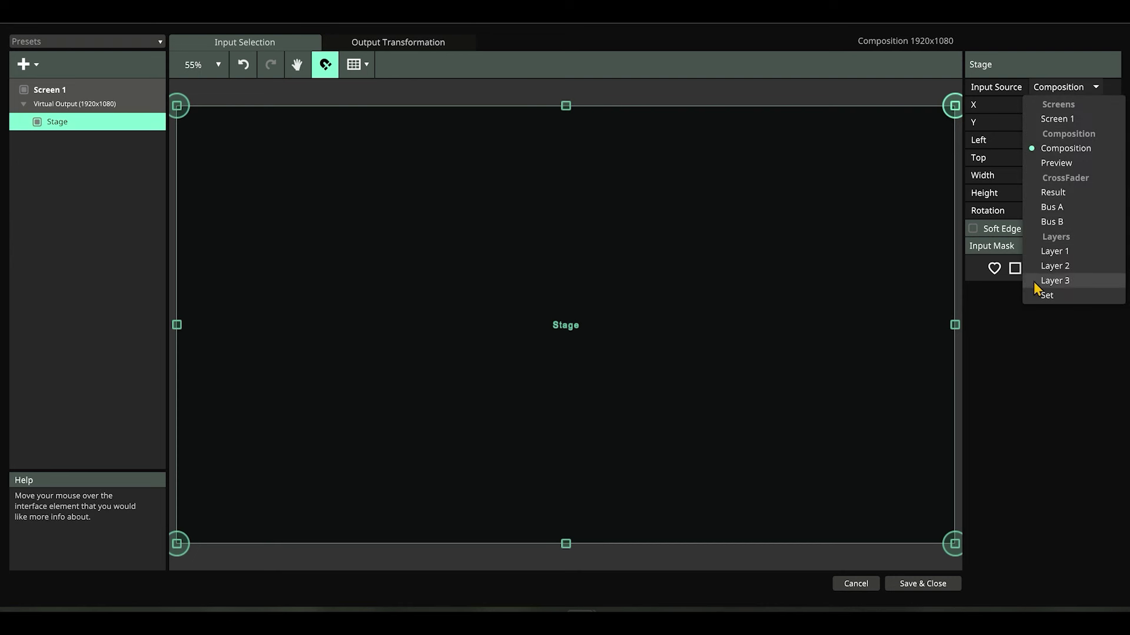
{"action": "left_click", "coordinate": [1047, 295]}
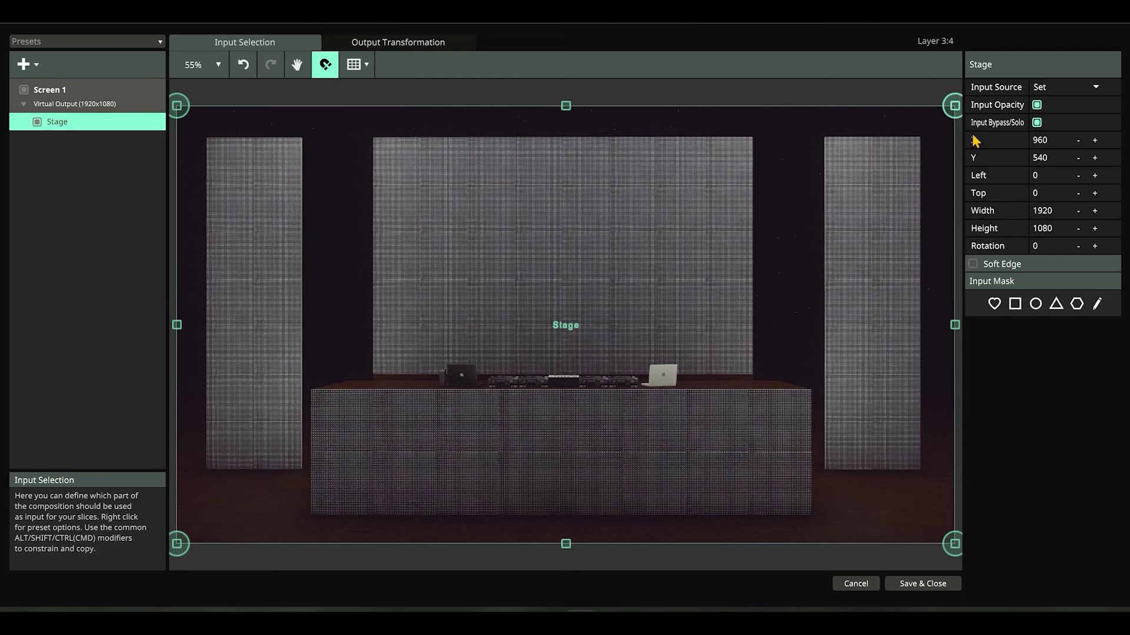
{"action": "left_click", "coordinate": [1038, 107]}
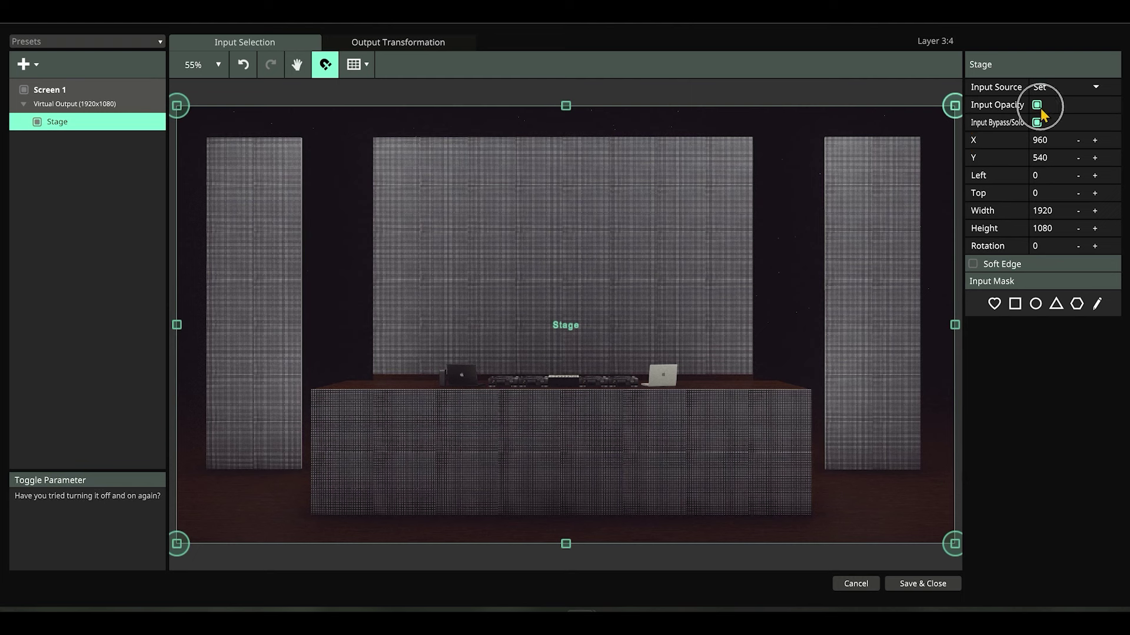
{"action": "left_click", "coordinate": [1037, 123]}
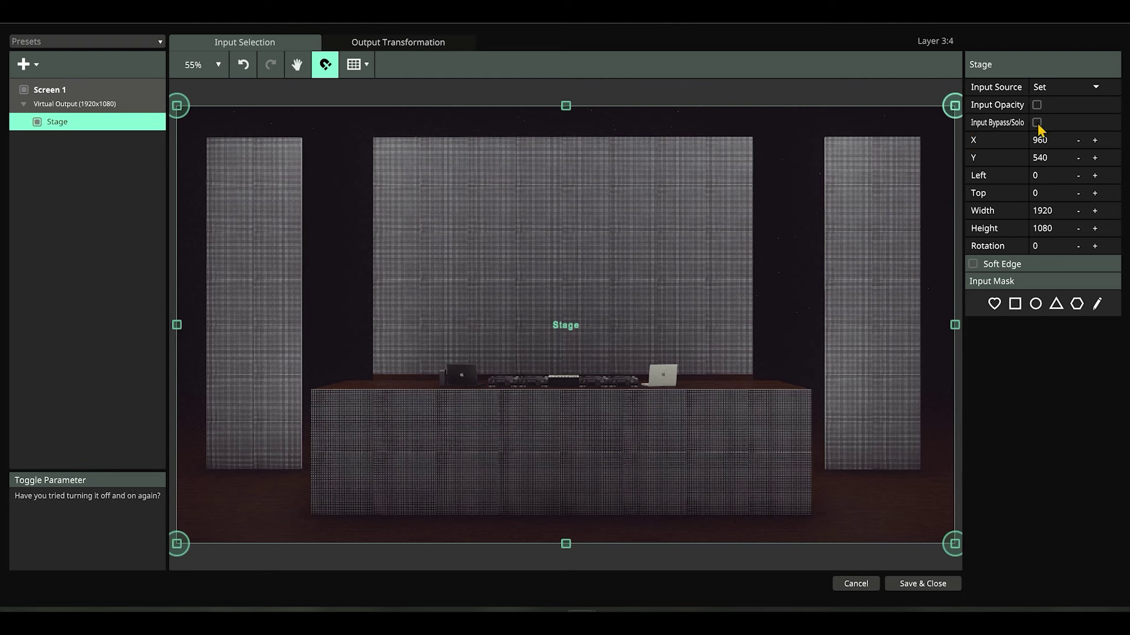
{"action": "left_click", "coordinate": [931, 584]}
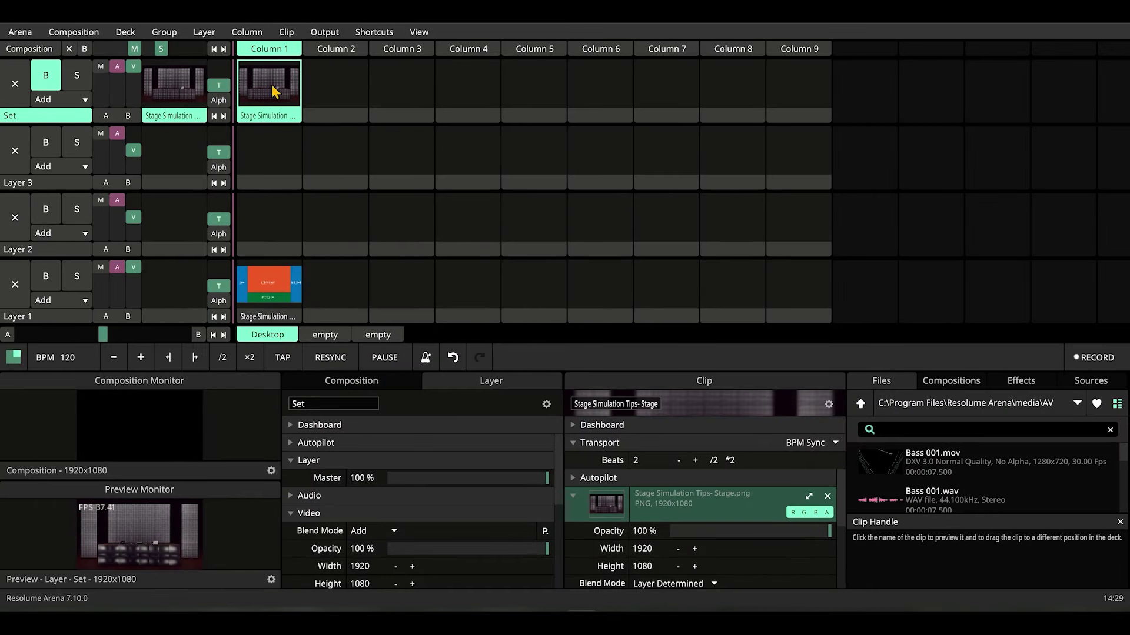
Check the stage and mask clips by toggling the top layer's bypass, then select the Stage slice
{"action": "left_click", "coordinate": [275, 120]}
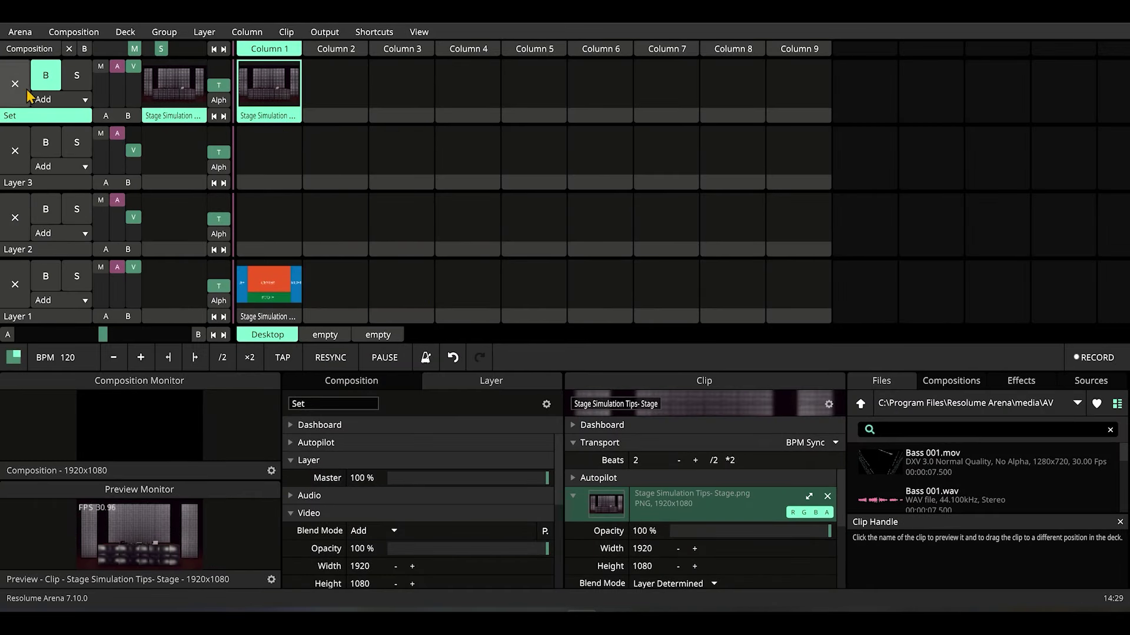
{"action": "left_click", "coordinate": [53, 82]}
{"action": "left_click", "coordinate": [53, 83]}
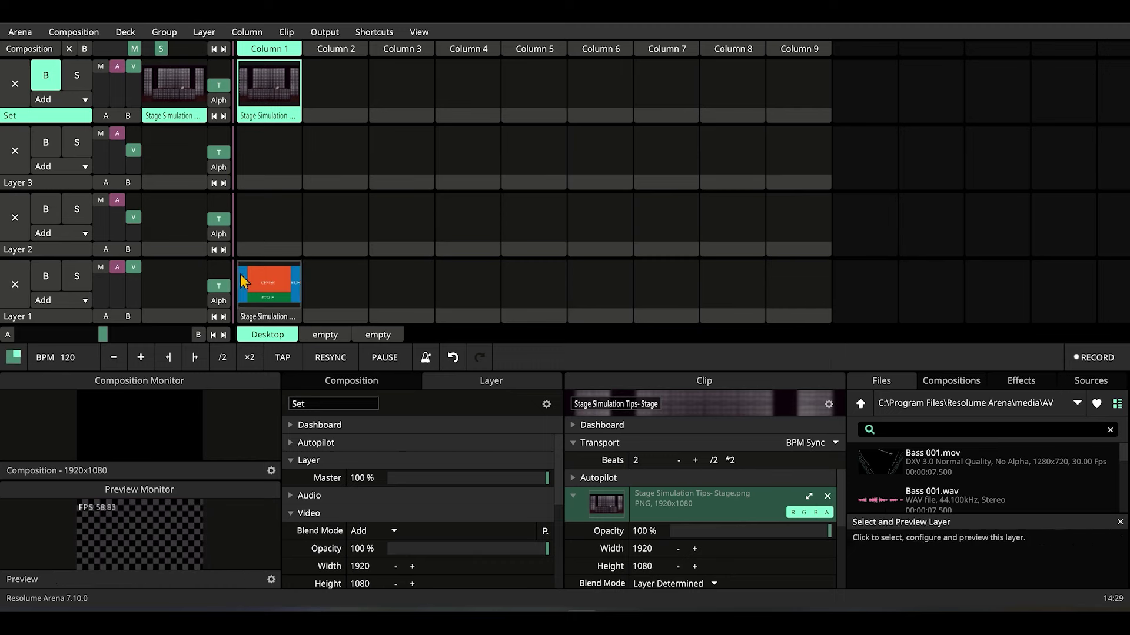
{"action": "left_click", "coordinate": [274, 289]}
{"action": "left_click", "coordinate": [265, 106]}
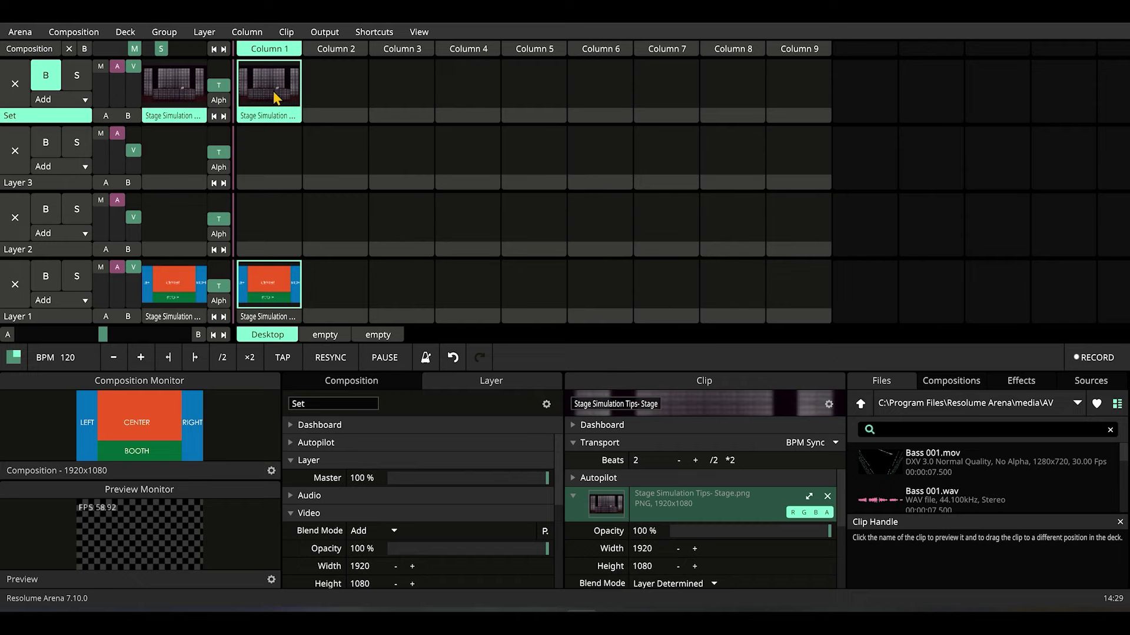
{"action": "left_click", "coordinate": [55, 79]}
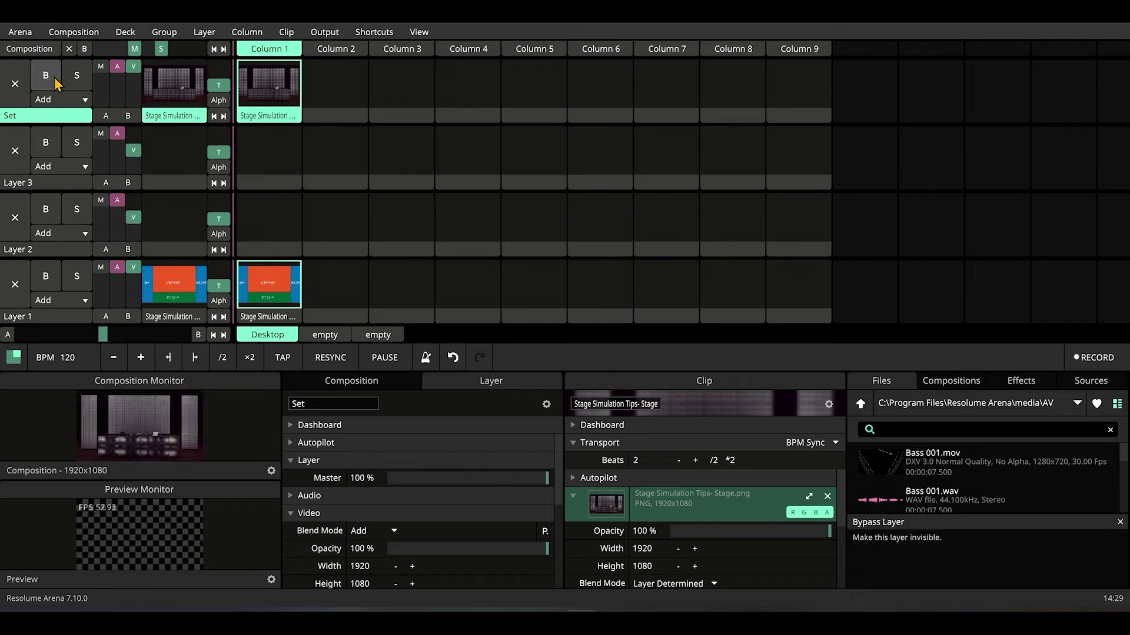
{"action": "left_click", "coordinate": [54, 78]}
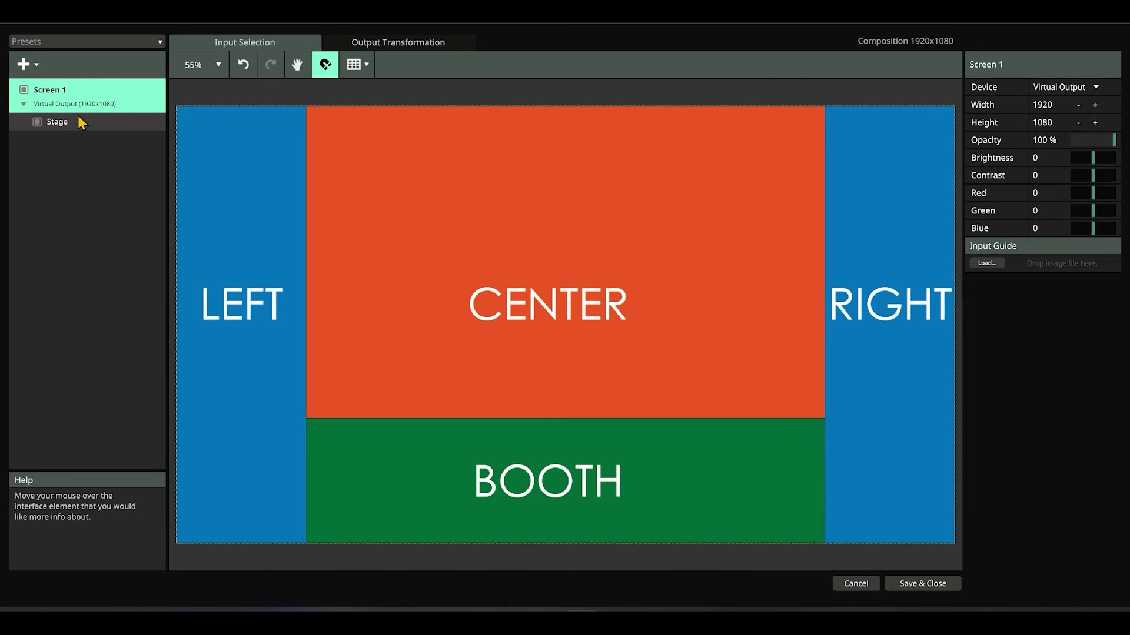
{"action": "left_click", "coordinate": [58, 122]}
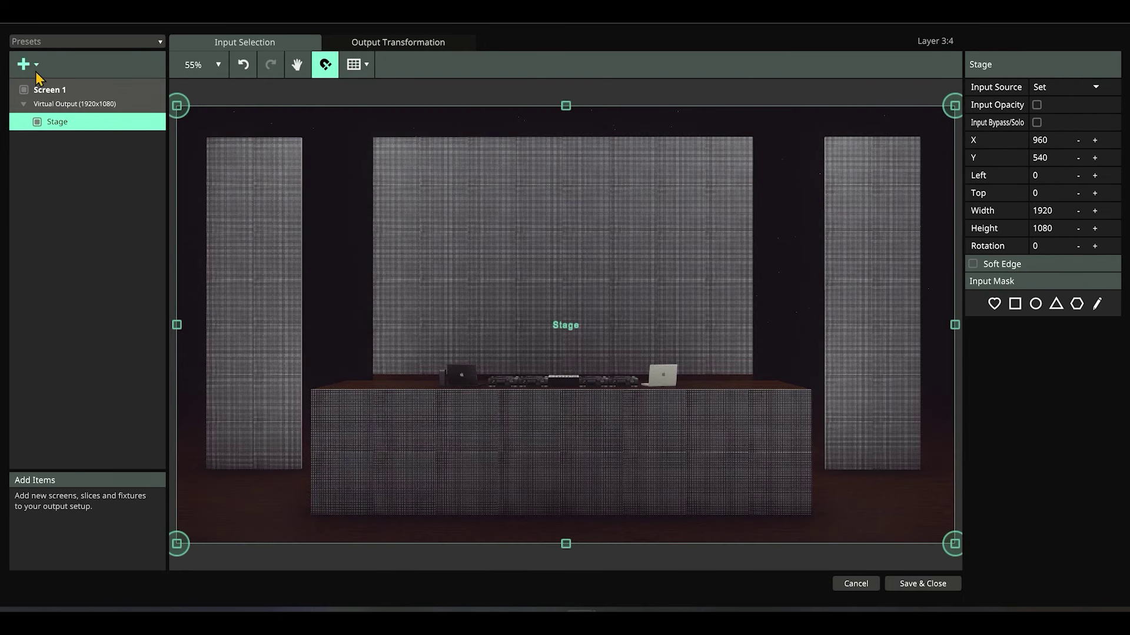
Add a new full-frame slice and name it Left
{"action": "left_click", "coordinate": [38, 74]}
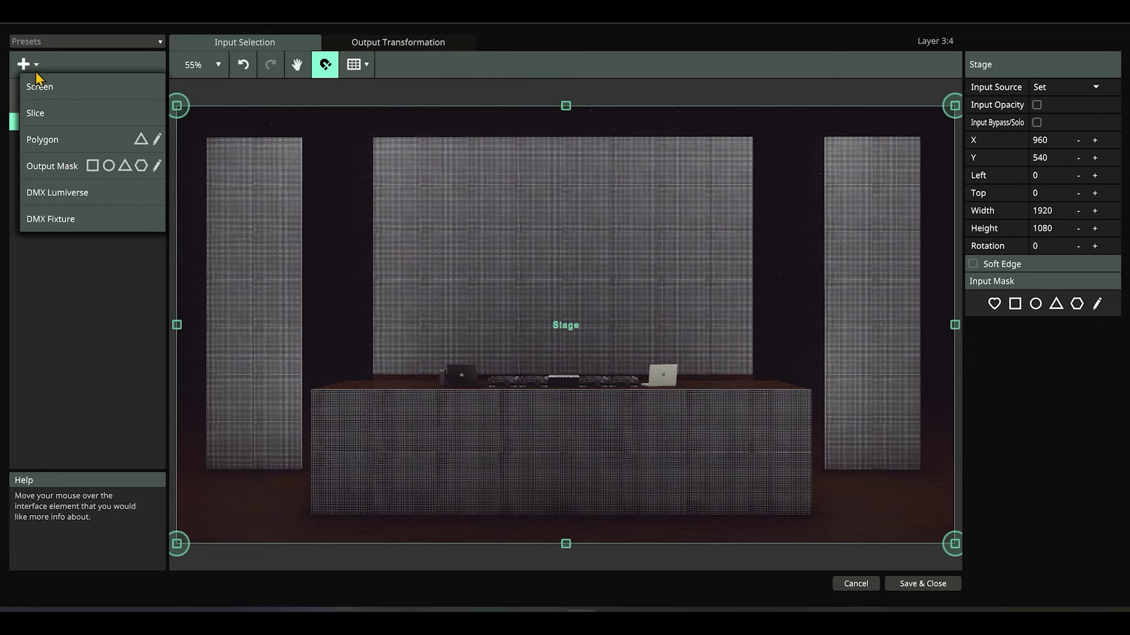
{"action": "left_click", "coordinate": [37, 115]}
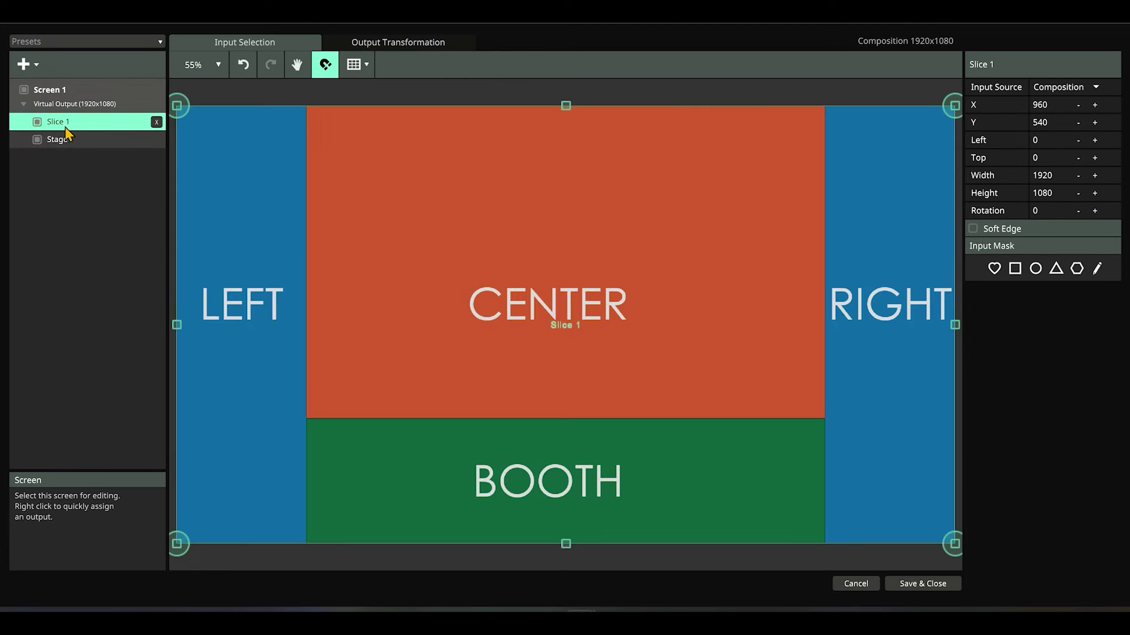
{"action": "double_click", "coordinate": [67, 124]}
{"action": "type", "text": "Lrft"}
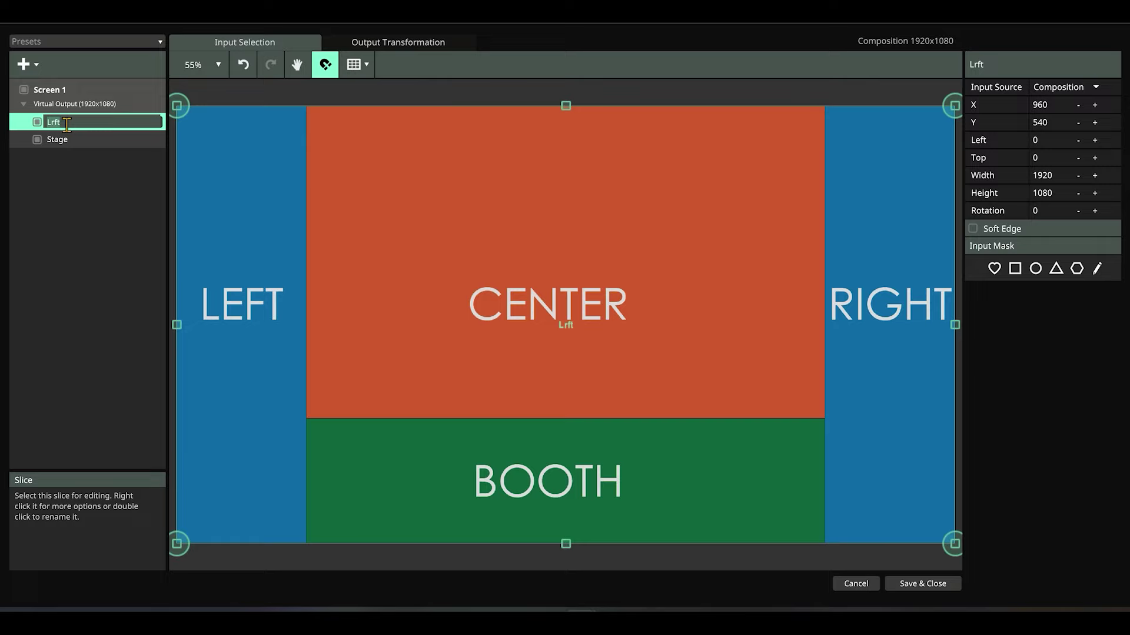
{"action": "type", "text": "ft"}
{"action": "key", "text": "Return"}
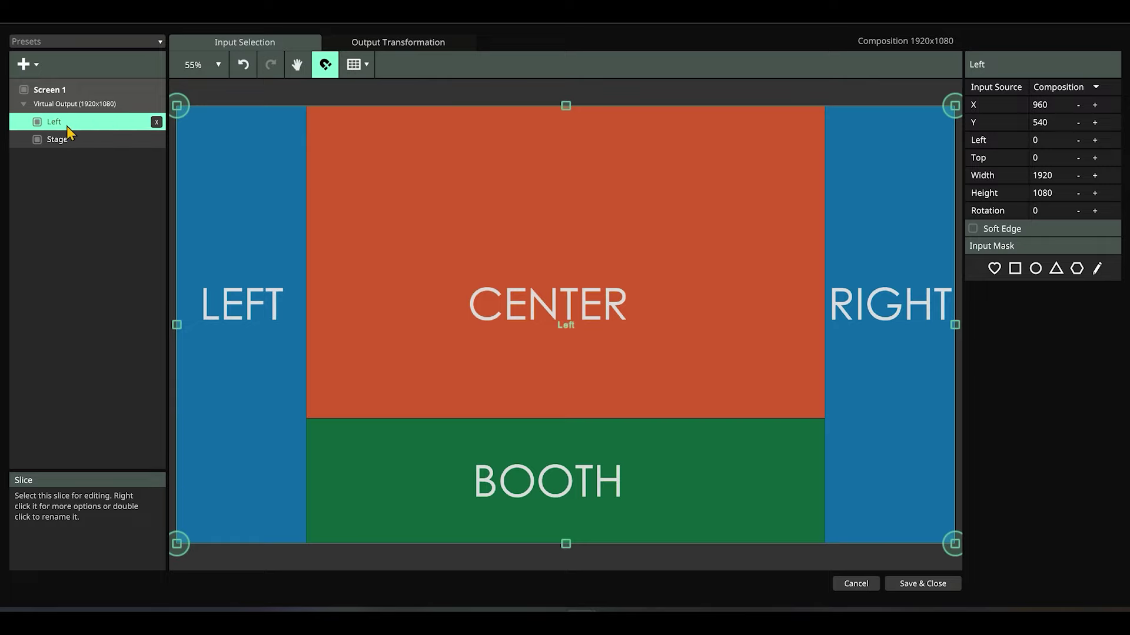
Duplicate the Left slice, rename the copies Center, Right and Booth, then select Left
{"action": "left_click", "coordinate": [25, 64]}
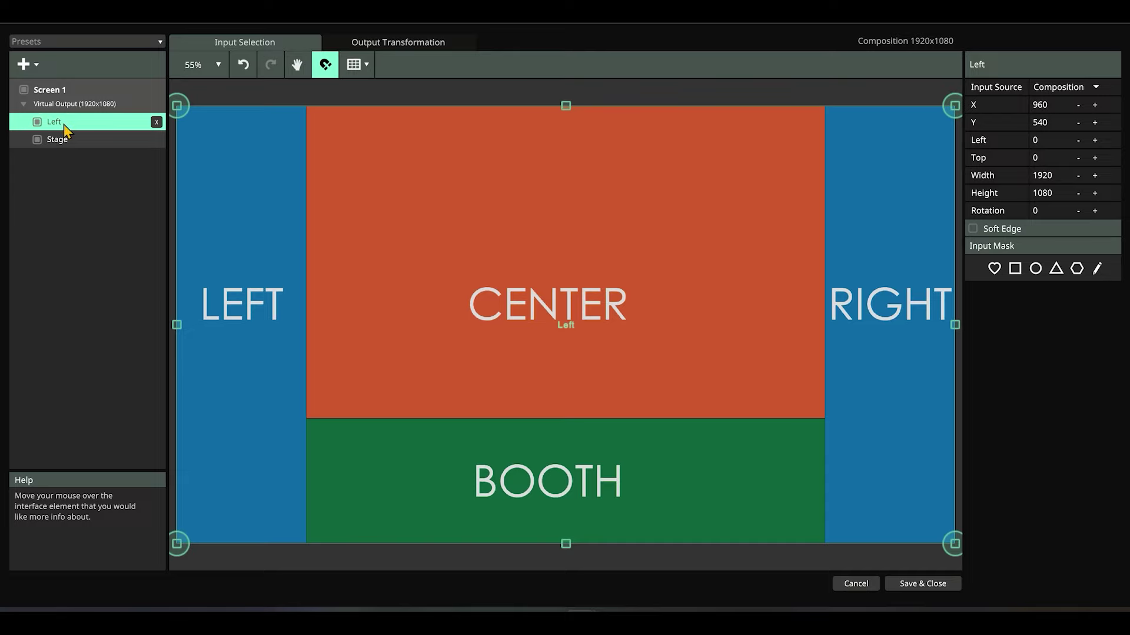
{"action": "key", "text": "ctrl+d"}
{"action": "key", "text": "ctrl+d"}
{"action": "double_click", "coordinate": [66, 140]}
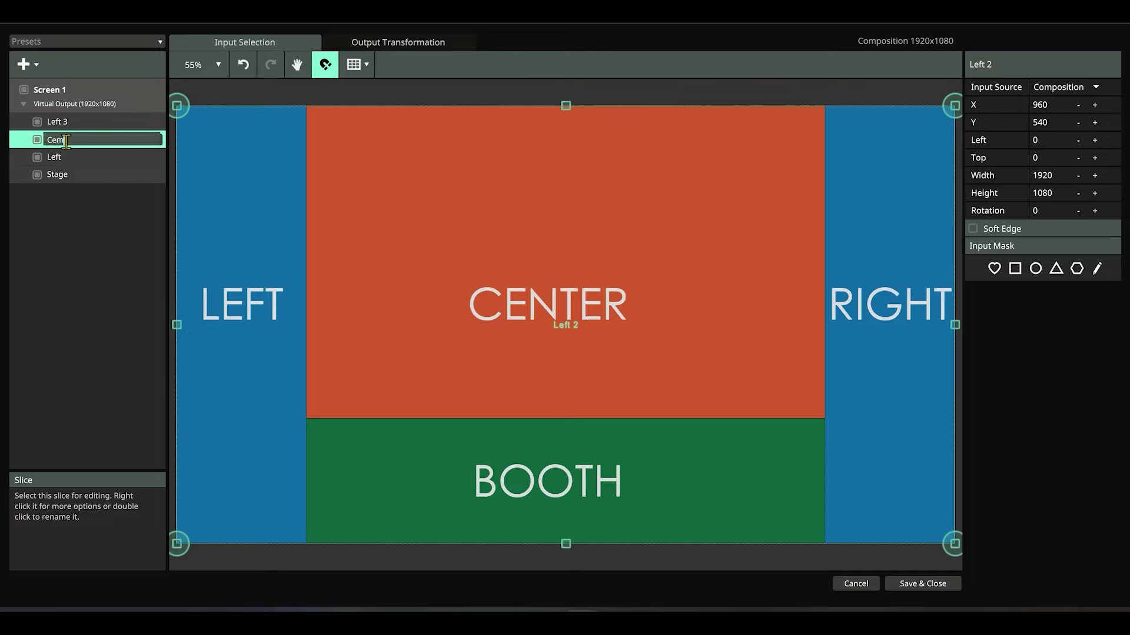
{"action": "type", "text": "Center"}
{"action": "key", "text": "Return"}
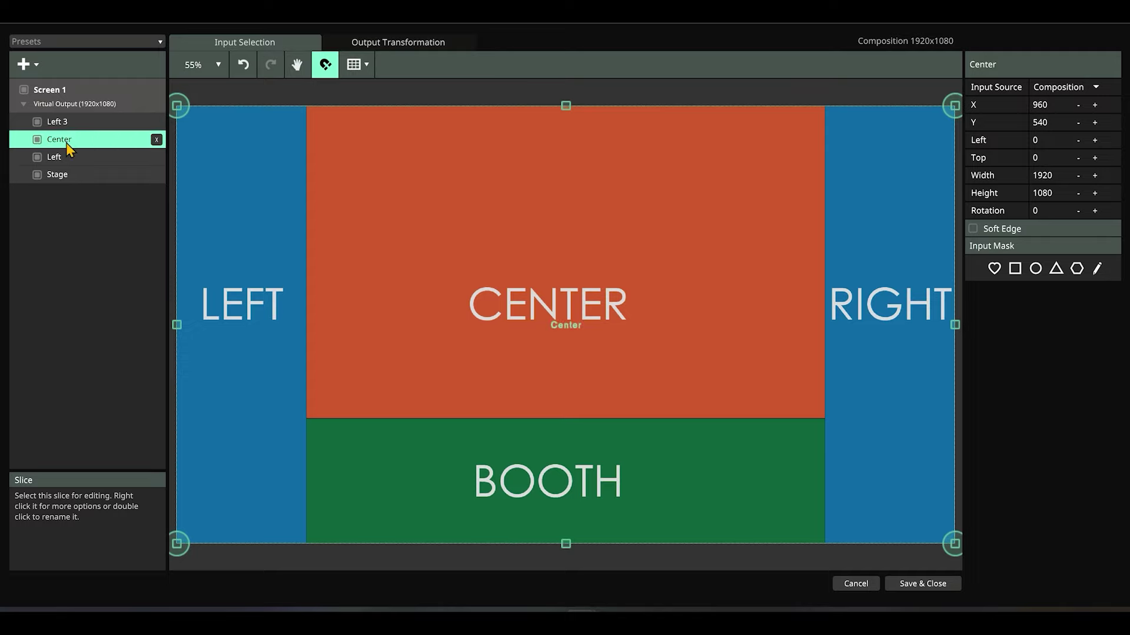
{"action": "double_click", "coordinate": [69, 122]}
{"action": "type", "text": "Righ"}
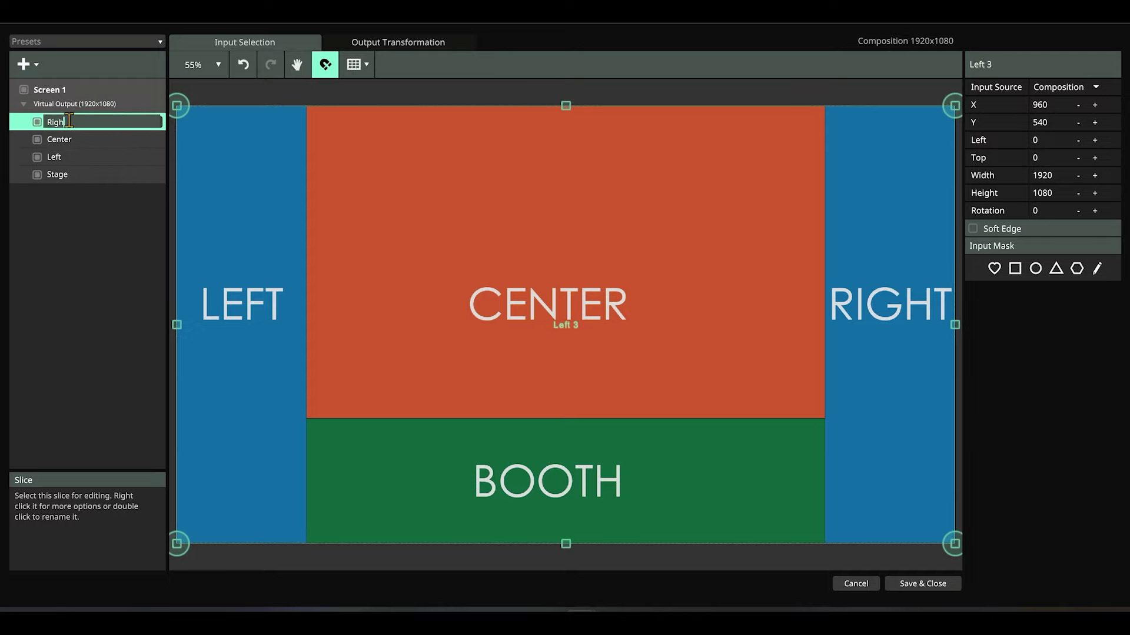
{"action": "type", "text": "t"}
{"action": "key", "text": "Return"}
{"action": "double_click", "coordinate": [69, 122]}
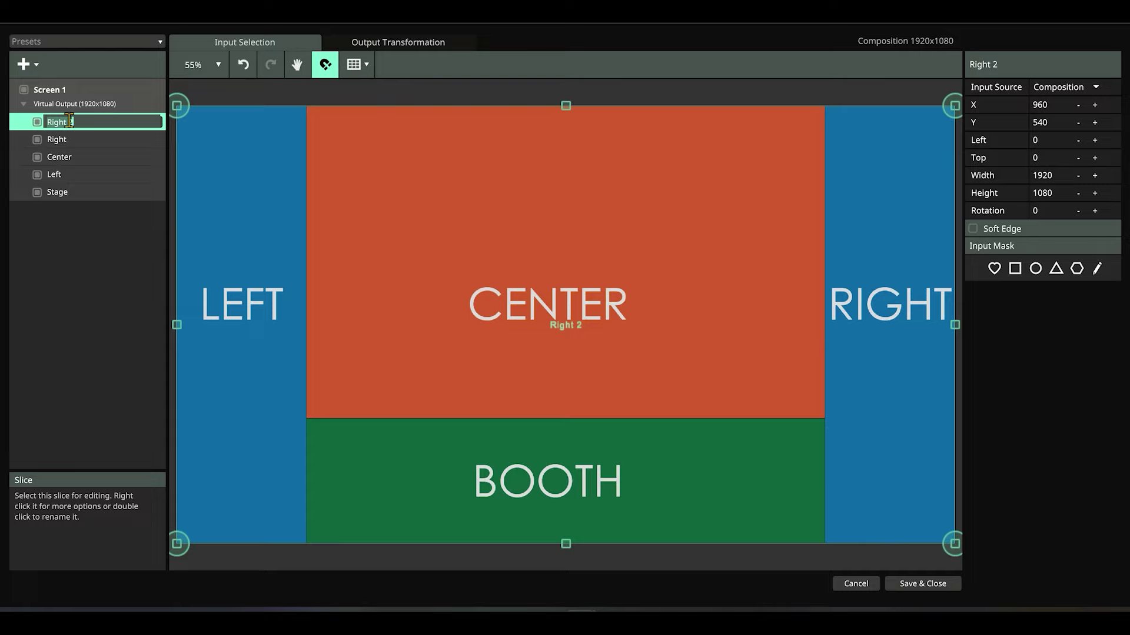
{"action": "type", "text": "Booth"}
{"action": "key", "text": "Return"}
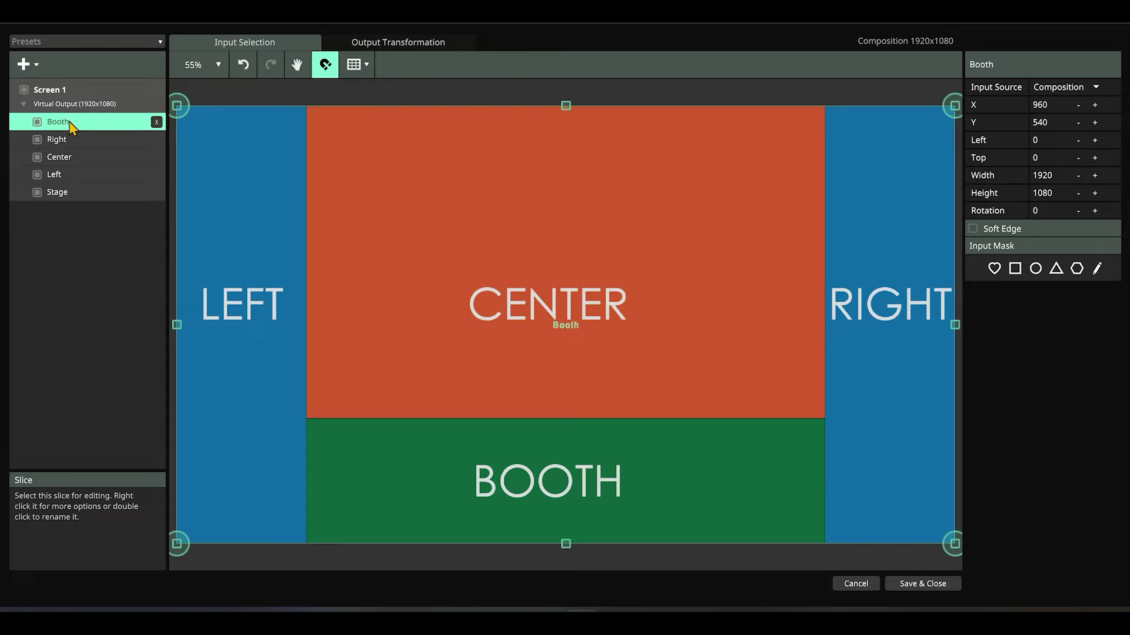
{"action": "left_click", "coordinate": [68, 175]}
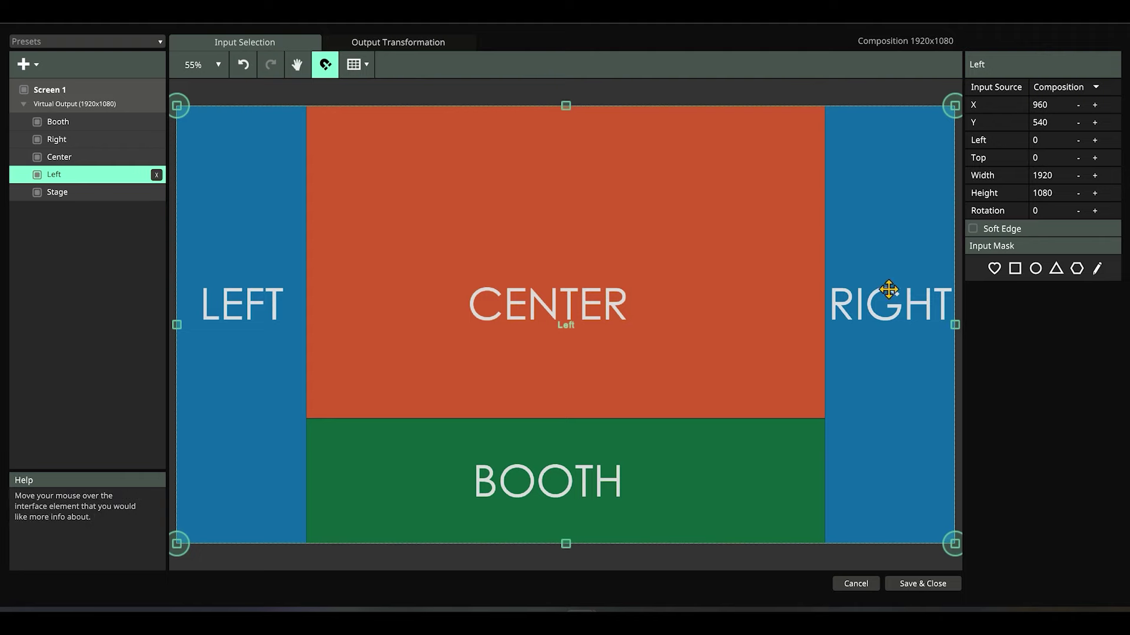
Crop the Left slice to the left blue strip and Center to the orange panel
{"action": "left_click_drag", "start_coordinate": [954, 325], "coordinate": [306, 325]}
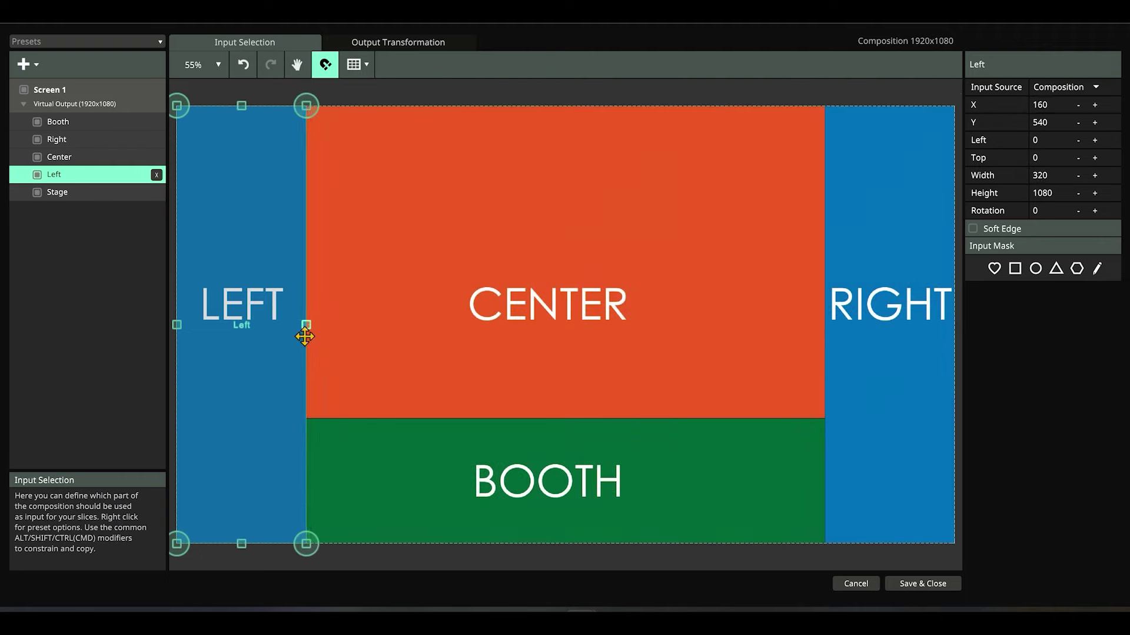
{"action": "left_click", "coordinate": [69, 159]}
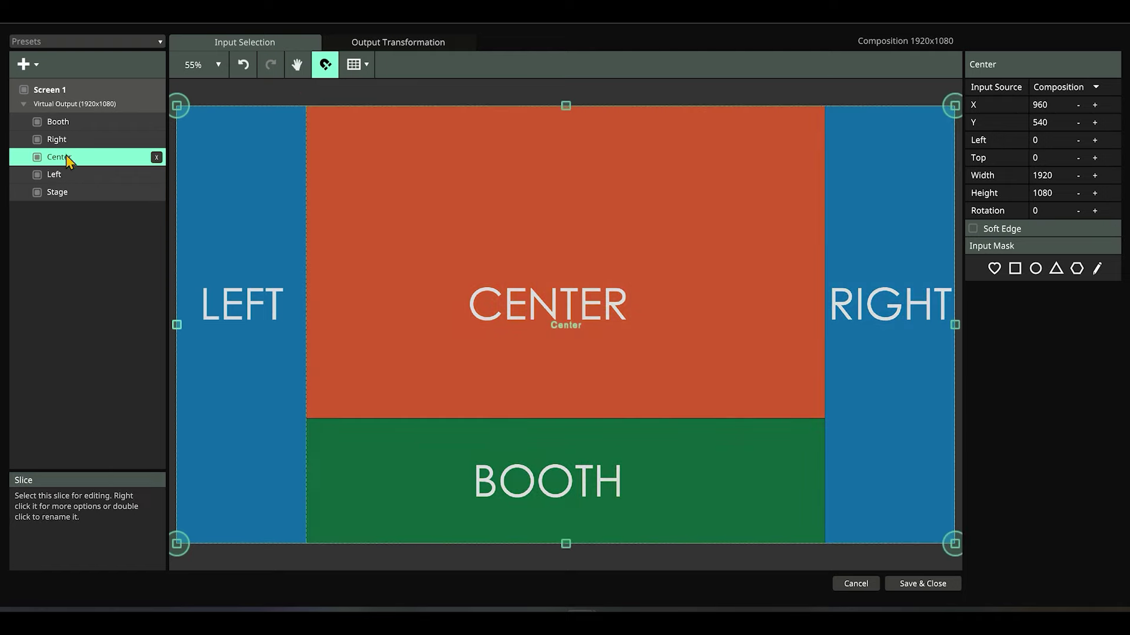
{"action": "left_click_drag", "start_coordinate": [176, 325], "coordinate": [306, 325]}
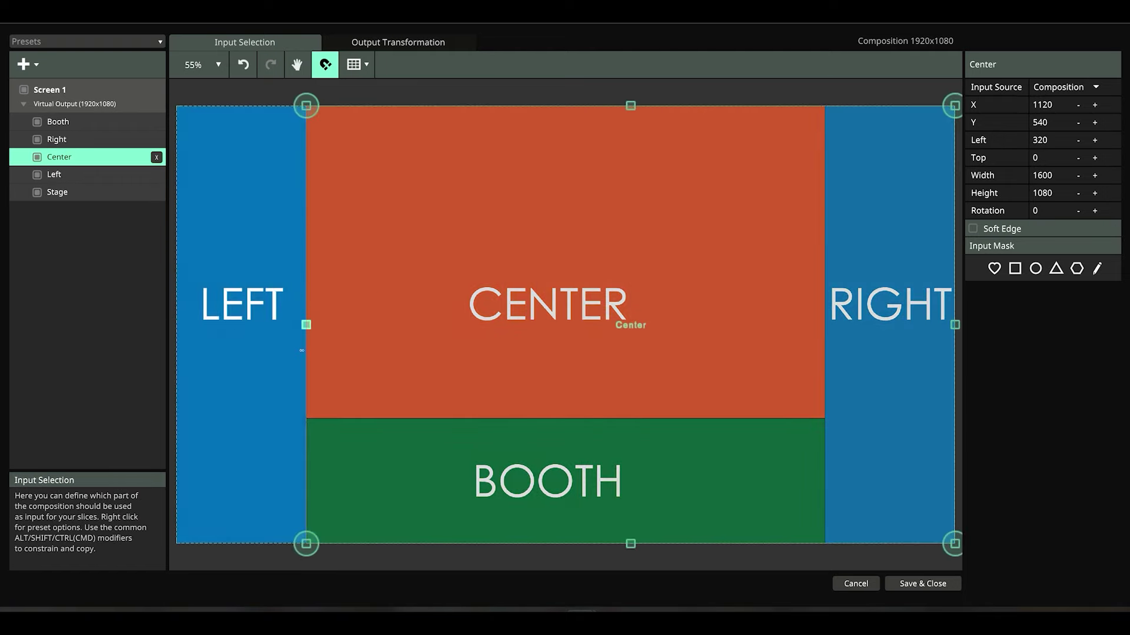
{"action": "left_click", "coordinate": [636, 541]}
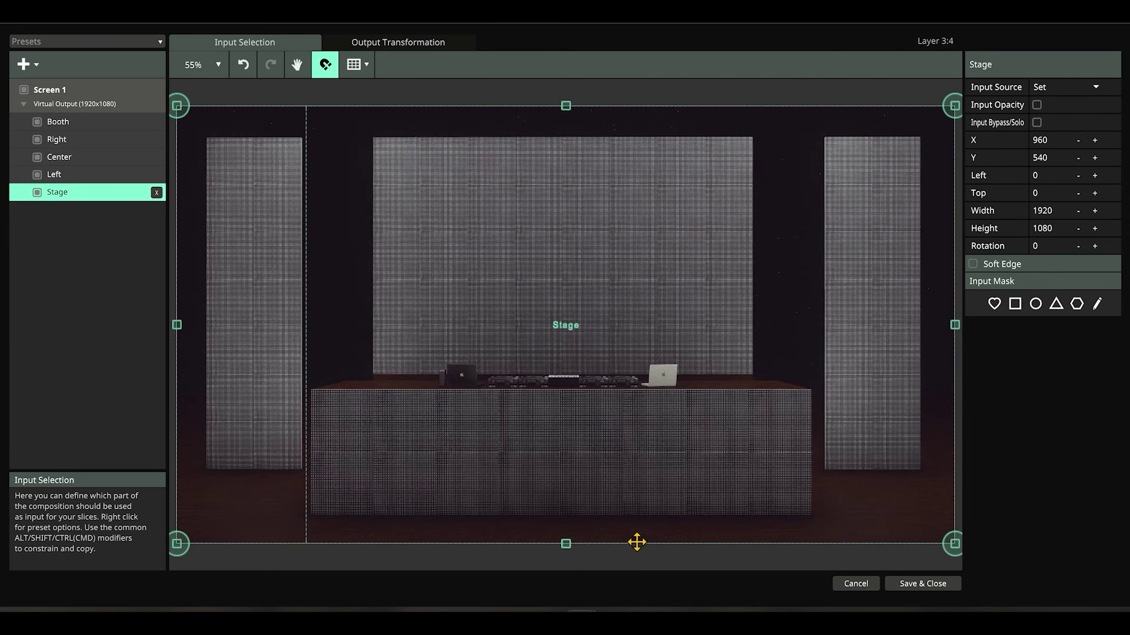
{"action": "left_click", "coordinate": [52, 157]}
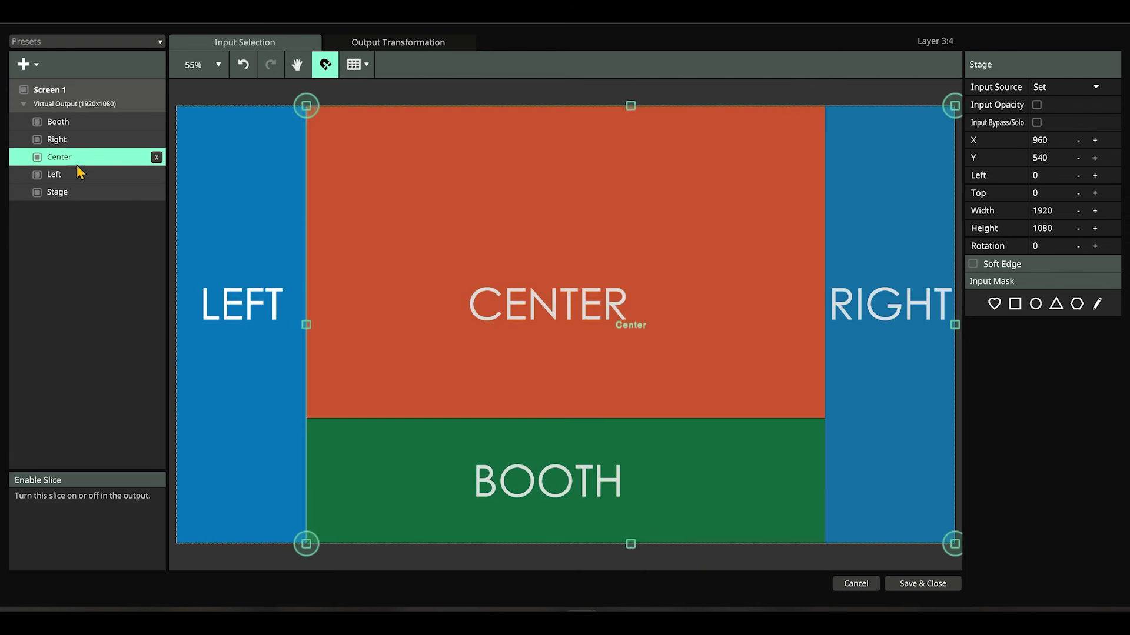
{"action": "left_click_drag", "start_coordinate": [630, 540], "coordinate": [630, 422]}
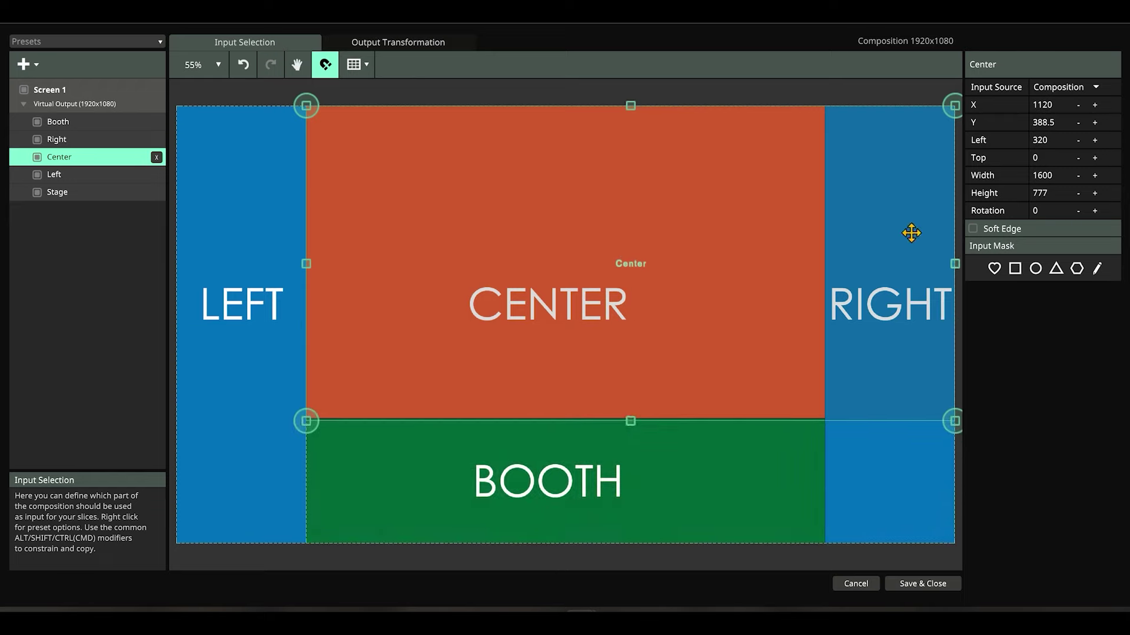
{"action": "left_click_drag", "start_coordinate": [954, 264], "coordinate": [822, 264]}
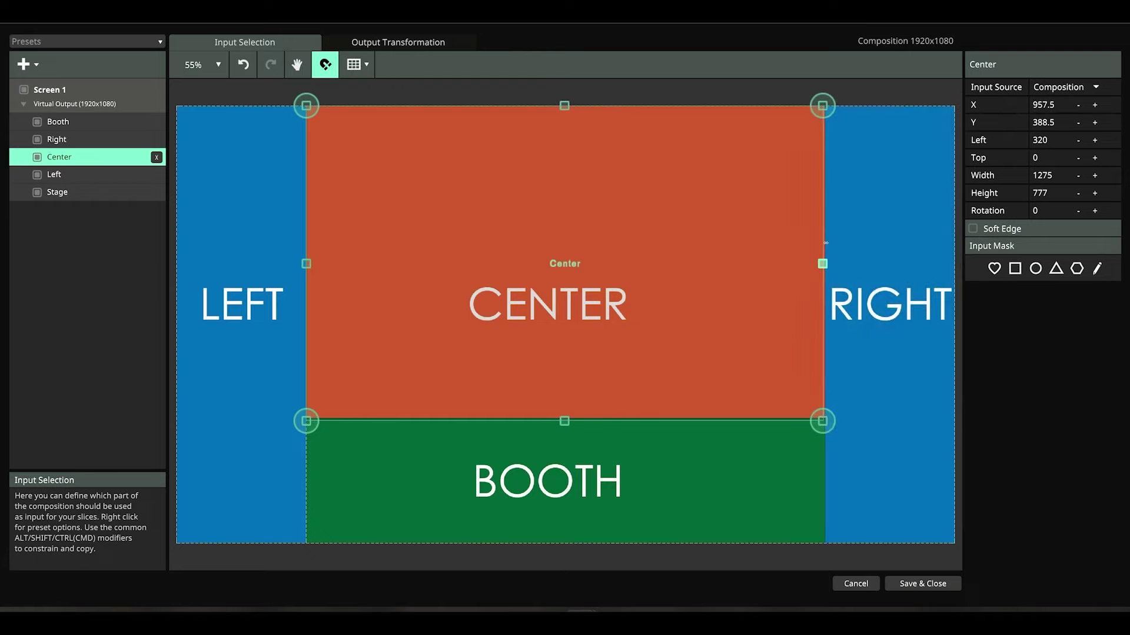
Crop the Right slice to the right strip and Booth to the green band (1275x303 at 320, 777)
{"action": "left_click", "coordinate": [57, 141]}
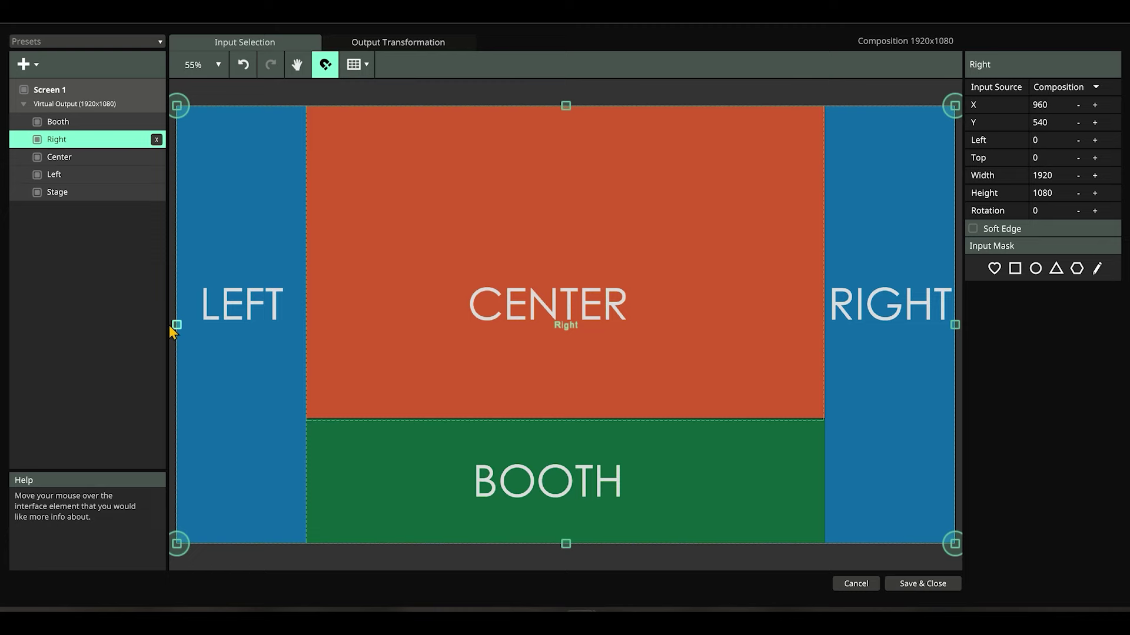
{"action": "left_click_drag", "start_coordinate": [177, 324], "coordinate": [825, 388]}
{"action": "left_click", "coordinate": [58, 122]}
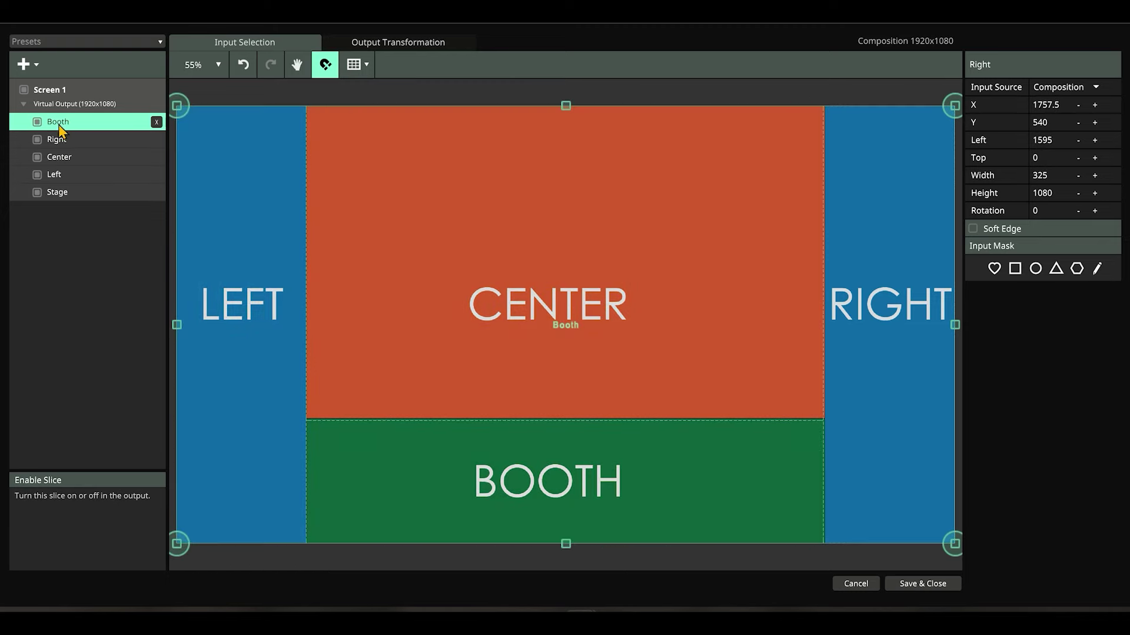
{"action": "left_click_drag", "start_coordinate": [566, 105], "coordinate": [565, 421]}
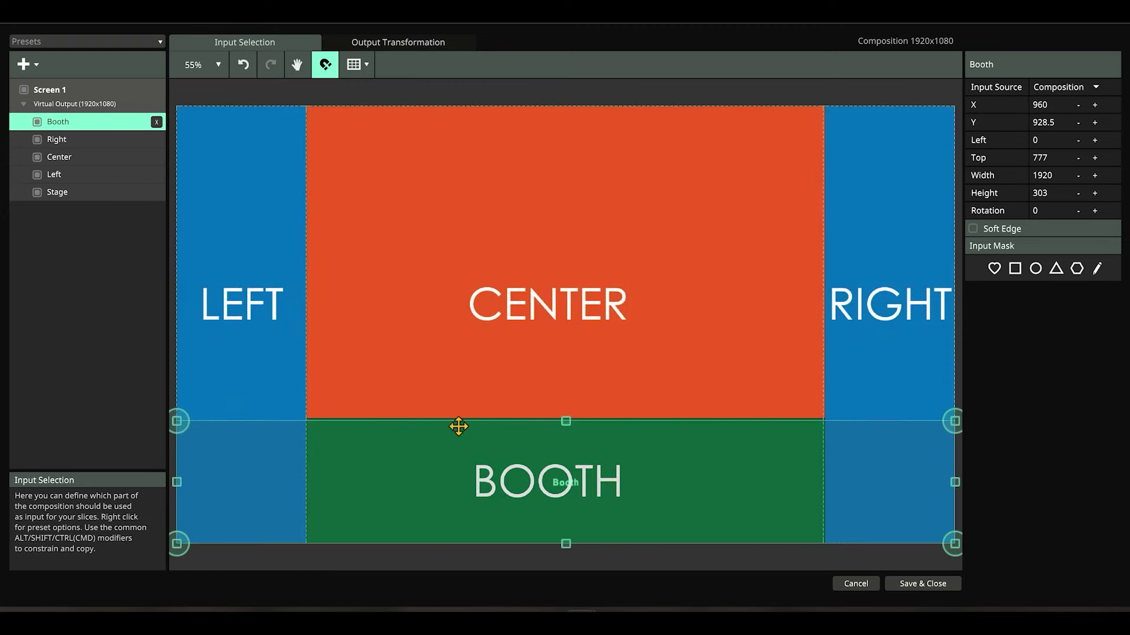
{"action": "left_click_drag", "start_coordinate": [176, 482], "coordinate": [306, 482]}
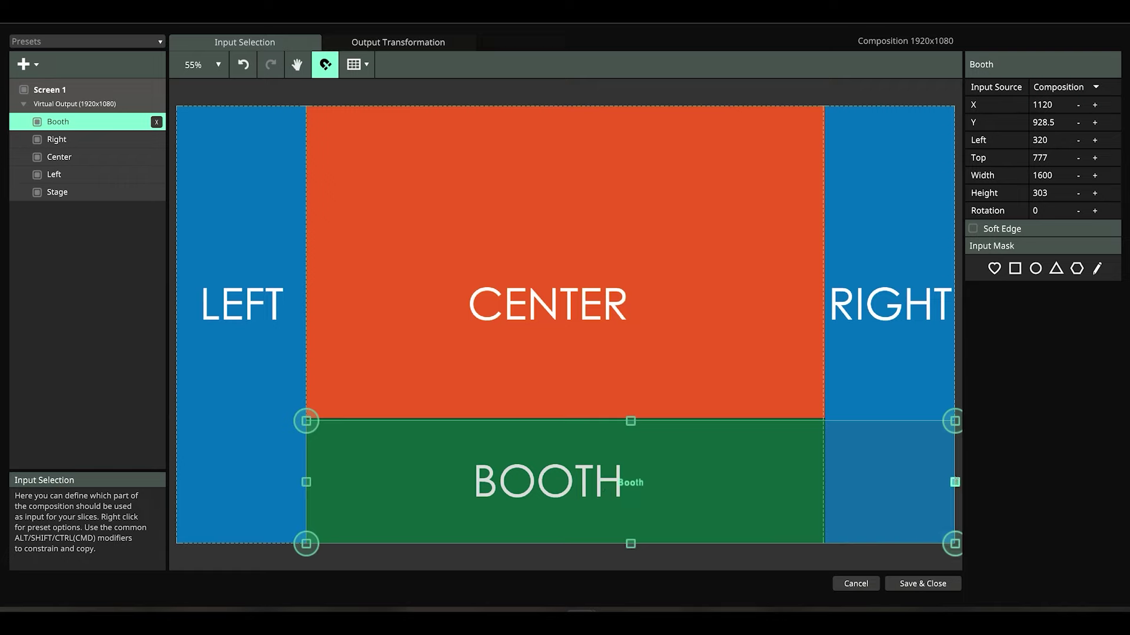
{"action": "left_click_drag", "start_coordinate": [954, 482], "coordinate": [823, 482]}
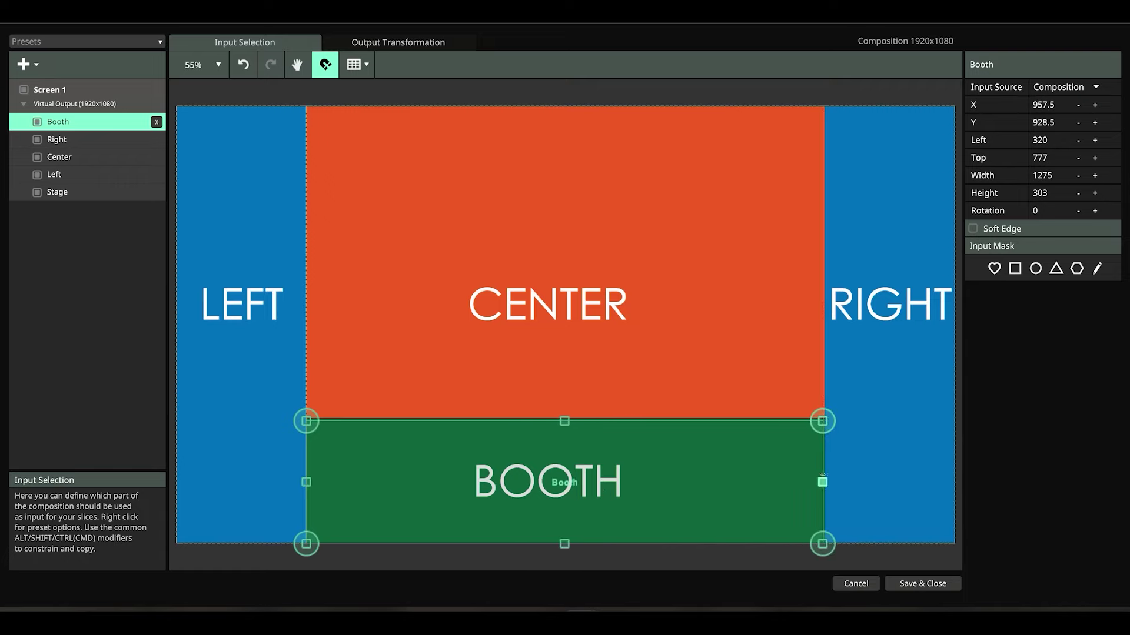
In Output Transformation, apply Match Input Shape to all four slices and hide them
{"action": "left_click", "coordinate": [366, 52]}
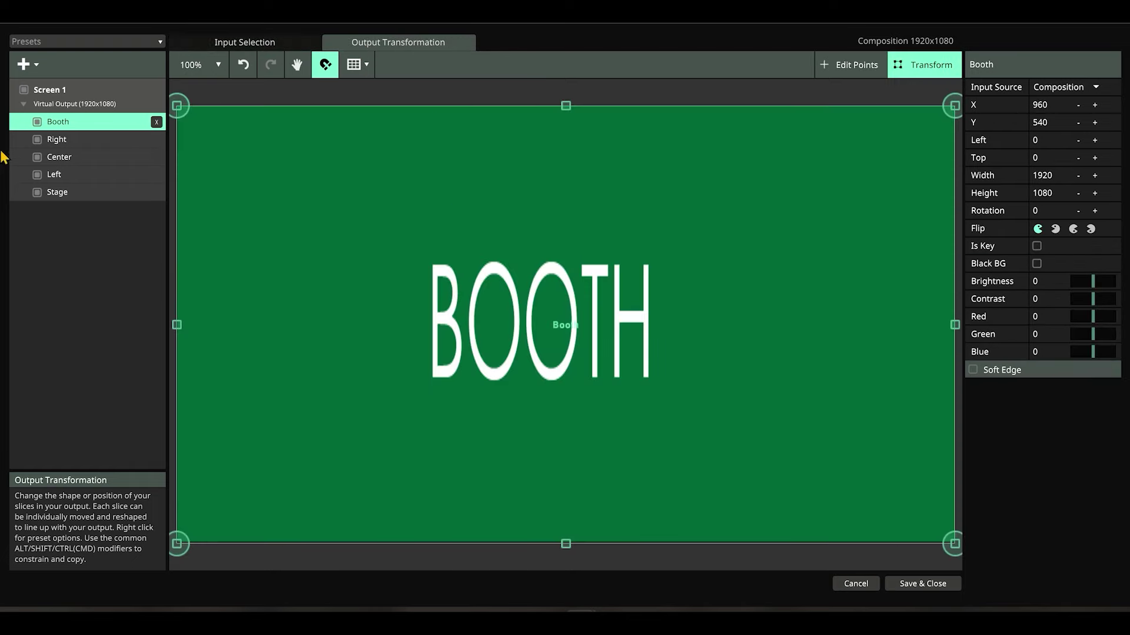
{"action": "left_click", "coordinate": [58, 175], "text": "shift"}
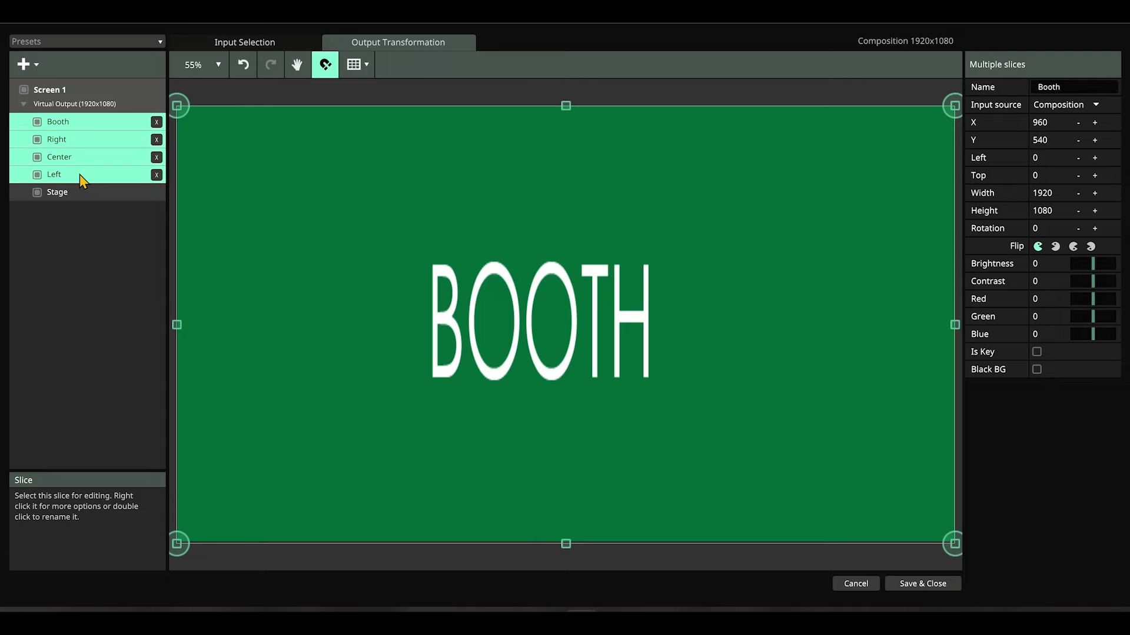
{"action": "right_click", "coordinate": [86, 172]}
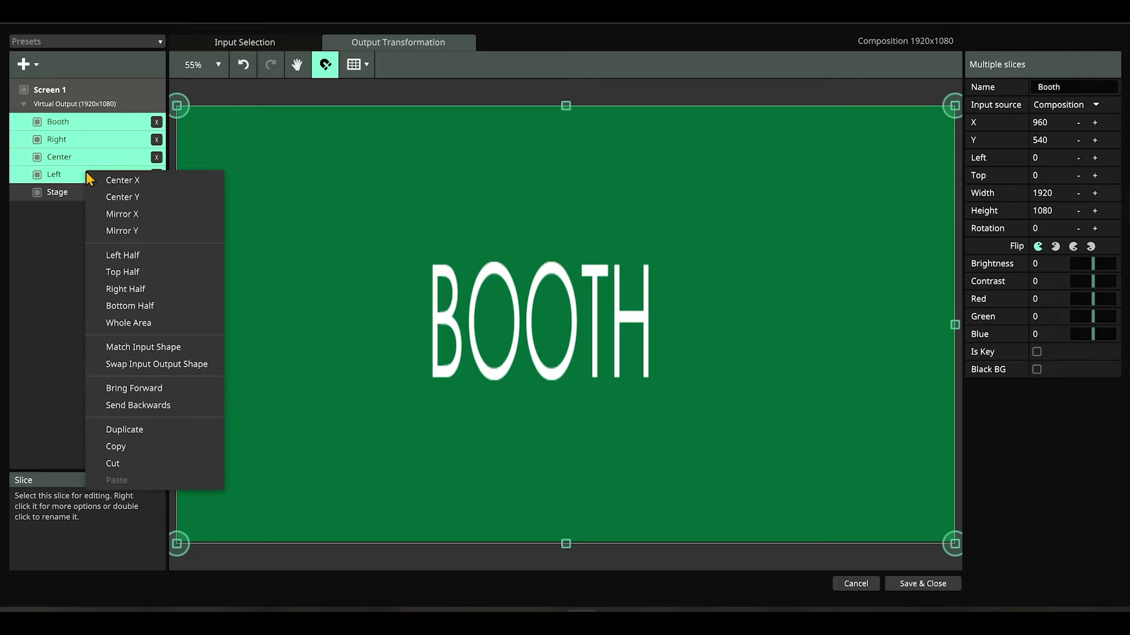
{"action": "left_click", "coordinate": [139, 348]}
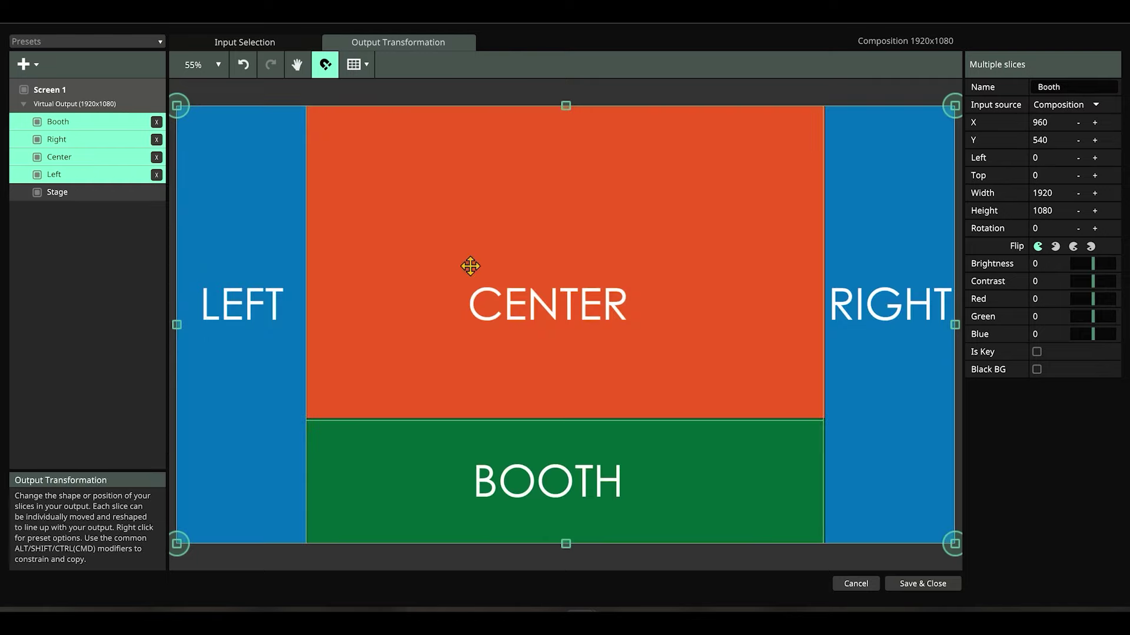
{"action": "left_click", "coordinate": [37, 175]}
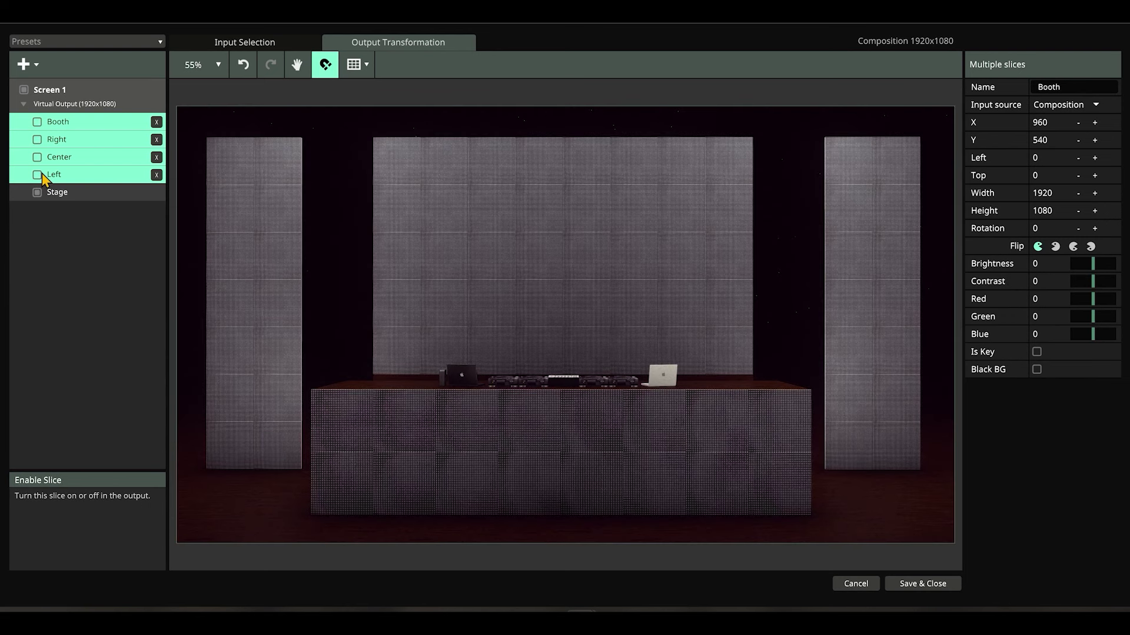
Re-enable the Left slice and resize it over the left tower of the stage
{"action": "left_click", "coordinate": [69, 177]}
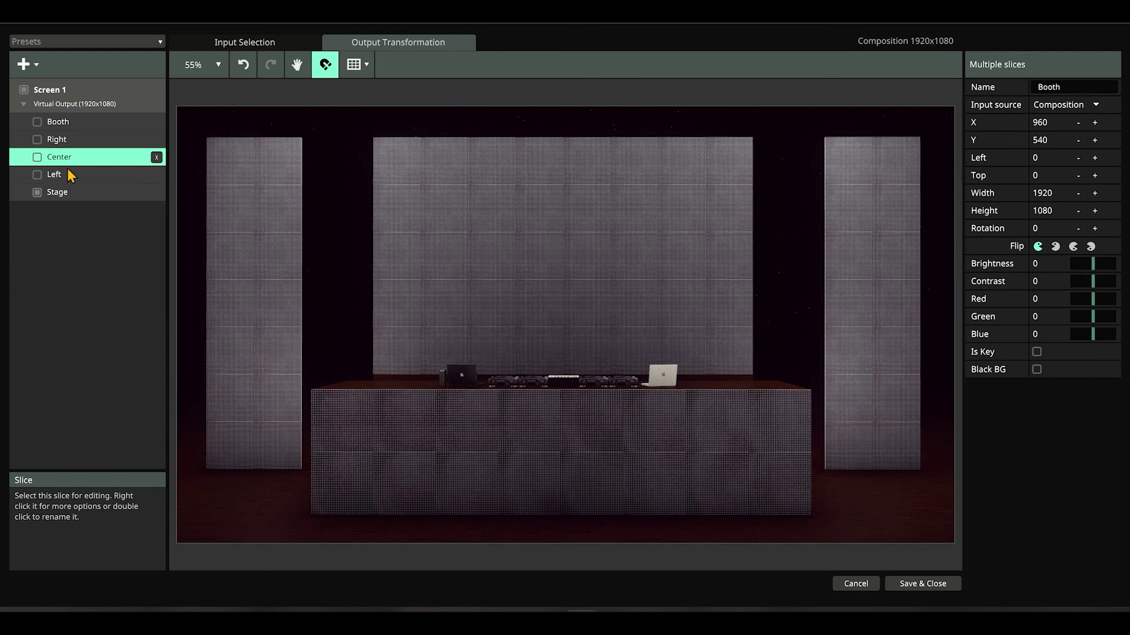
{"action": "left_click", "coordinate": [38, 175]}
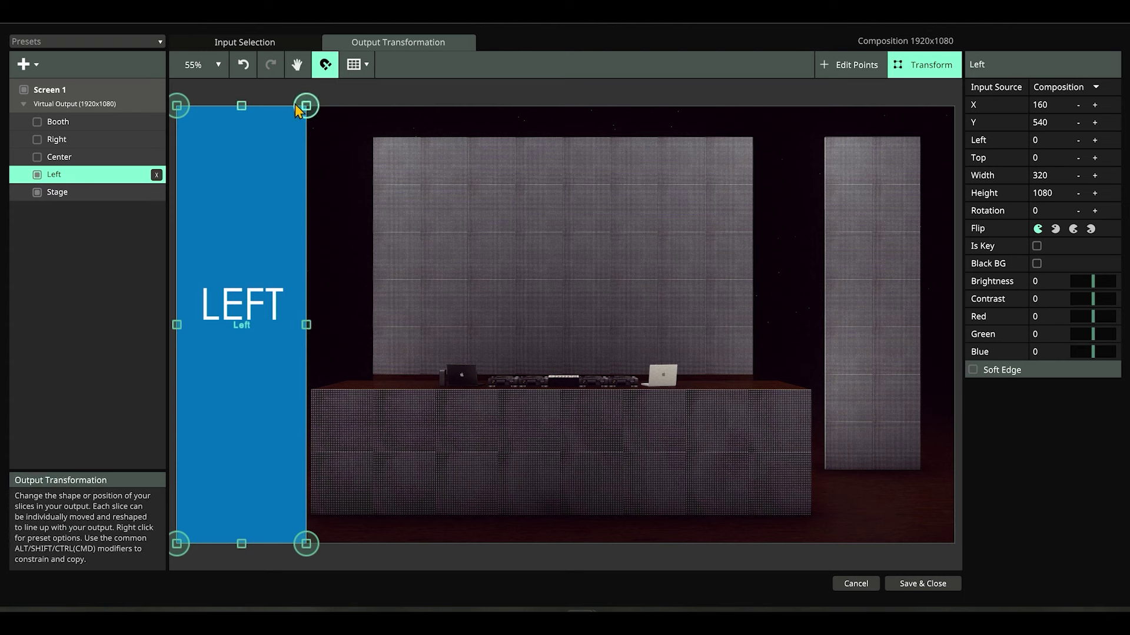
{"action": "left_click_drag", "start_coordinate": [304, 104], "coordinate": [265, 156]}
{"action": "left_click_drag", "start_coordinate": [230, 222], "coordinate": [276, 158]}
{"action": "left_click_drag", "start_coordinate": [250, 218], "coordinate": [238, 209]}
{"action": "left_click_drag", "start_coordinate": [298, 105], "coordinate": [303, 139]}
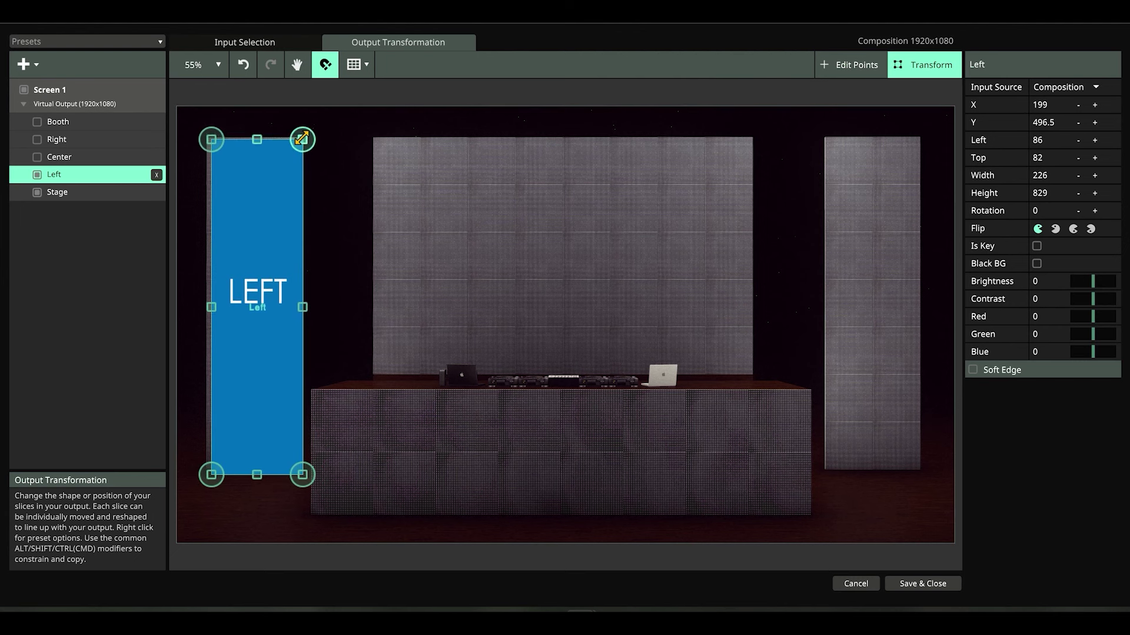
Refine the Left slice's corner points and fit Booth to the booth front at 1235x295
{"action": "left_click", "coordinate": [852, 66]}
{"action": "scroll", "coordinate": [215, 145], "scroll_direction": "up", "scroll_amount": 1}
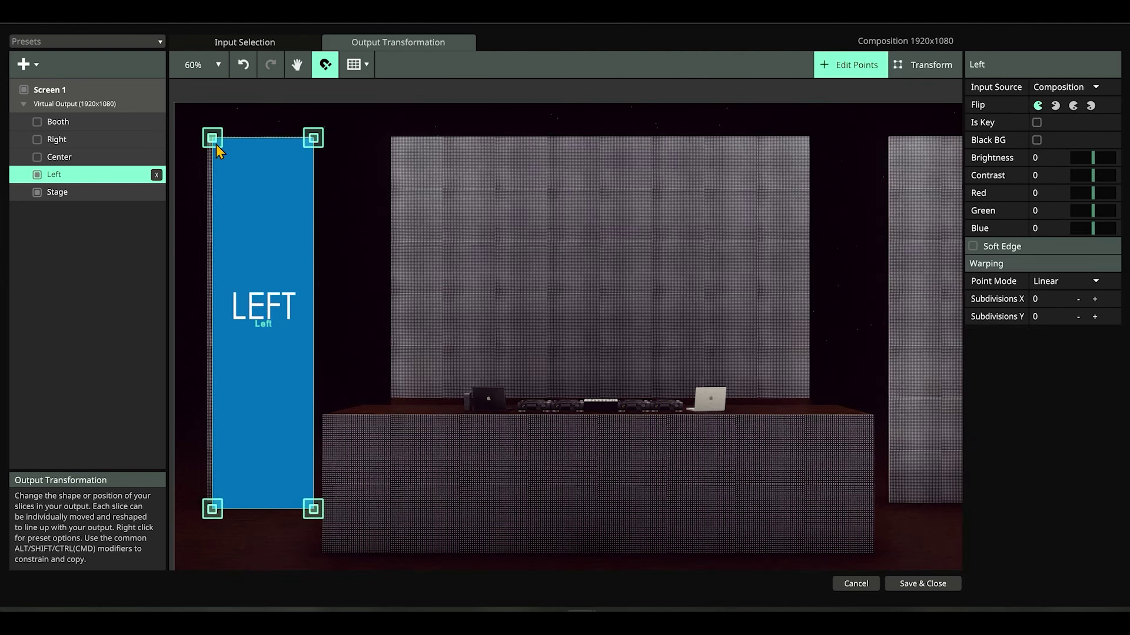
{"action": "left_click_drag", "start_coordinate": [216, 142], "coordinate": [216, 144]}
{"action": "left_click", "coordinate": [312, 141]}
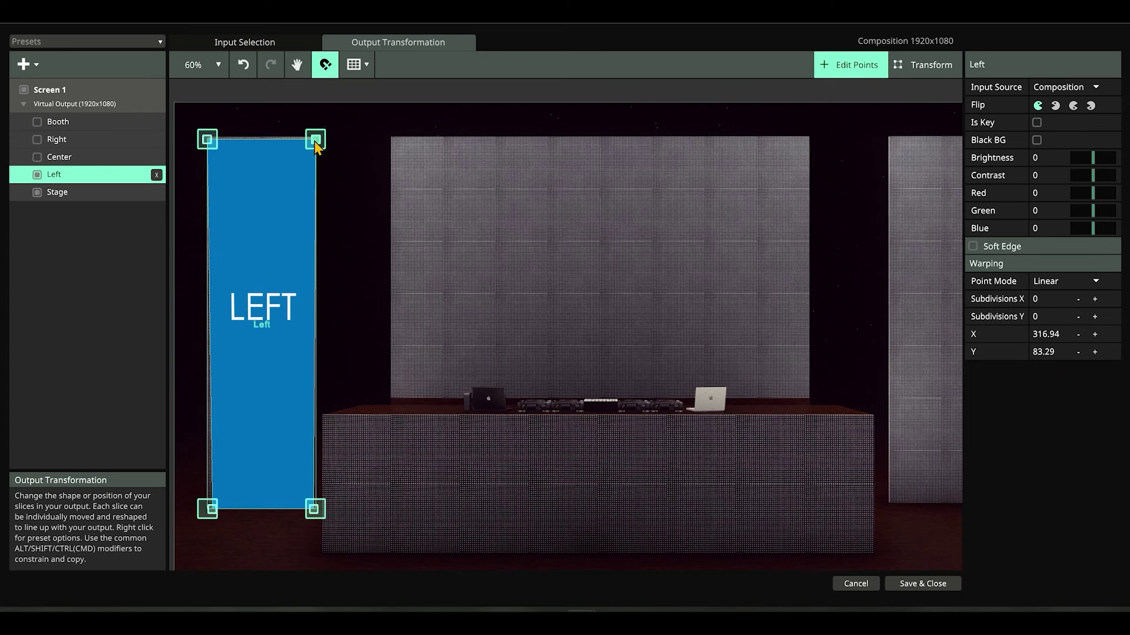
{"action": "scroll", "coordinate": [213, 524], "scroll_direction": "up", "scroll_amount": 5}
{"action": "left_click_drag", "start_coordinate": [210, 507], "coordinate": [209, 509]}
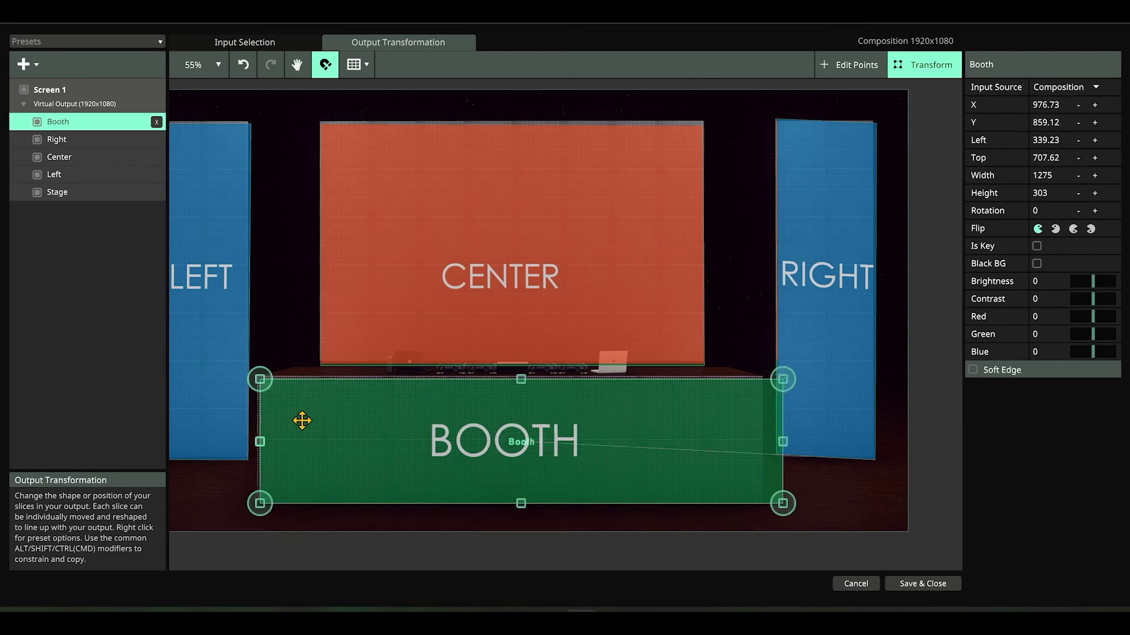
{"action": "left_click_drag", "start_coordinate": [782, 503], "coordinate": [766, 499]}
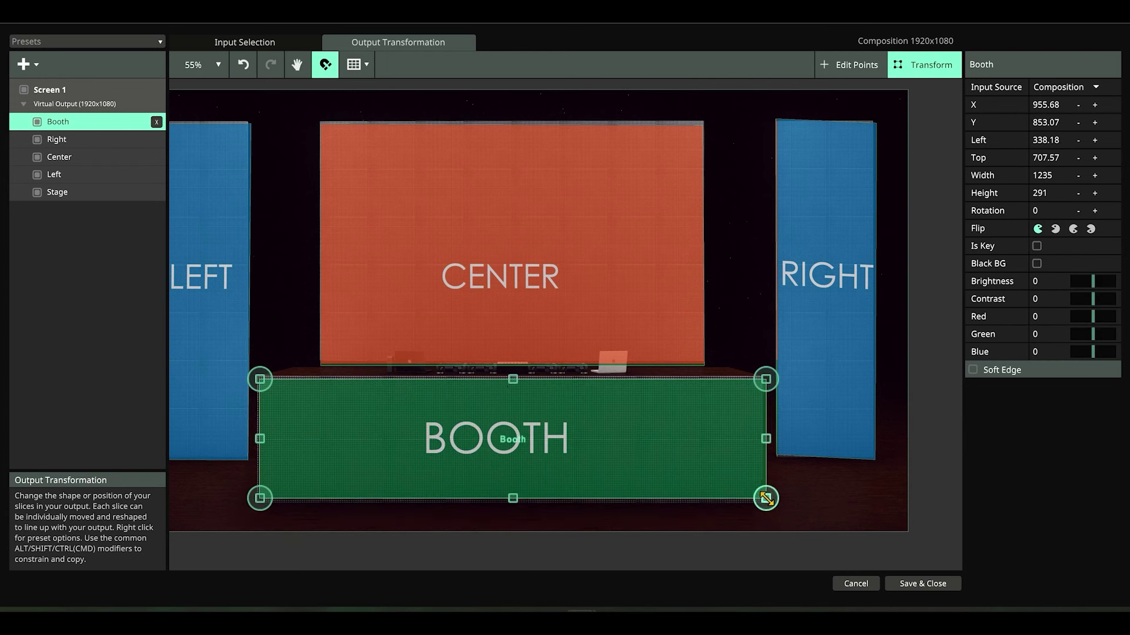
{"action": "left_click_drag", "start_coordinate": [511, 381], "coordinate": [512, 379]}
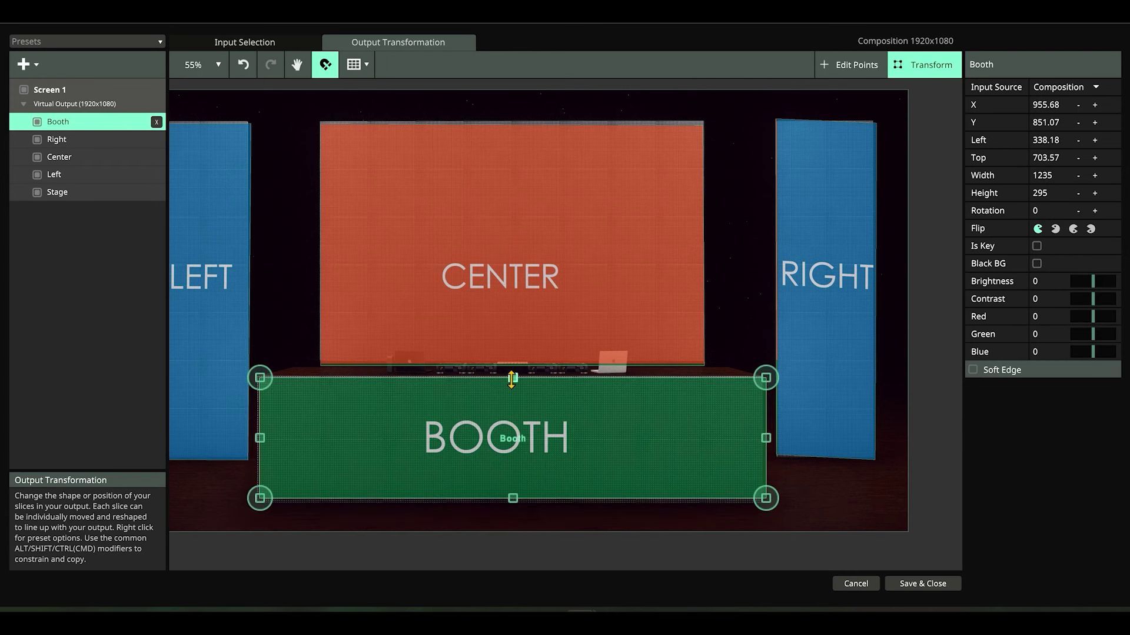
Rename Screen 1 to Simulation, save the mapping, and raise Layer 1's fader to full
{"action": "left_click", "coordinate": [66, 94]}
{"action": "left_click", "coordinate": [66, 91]}
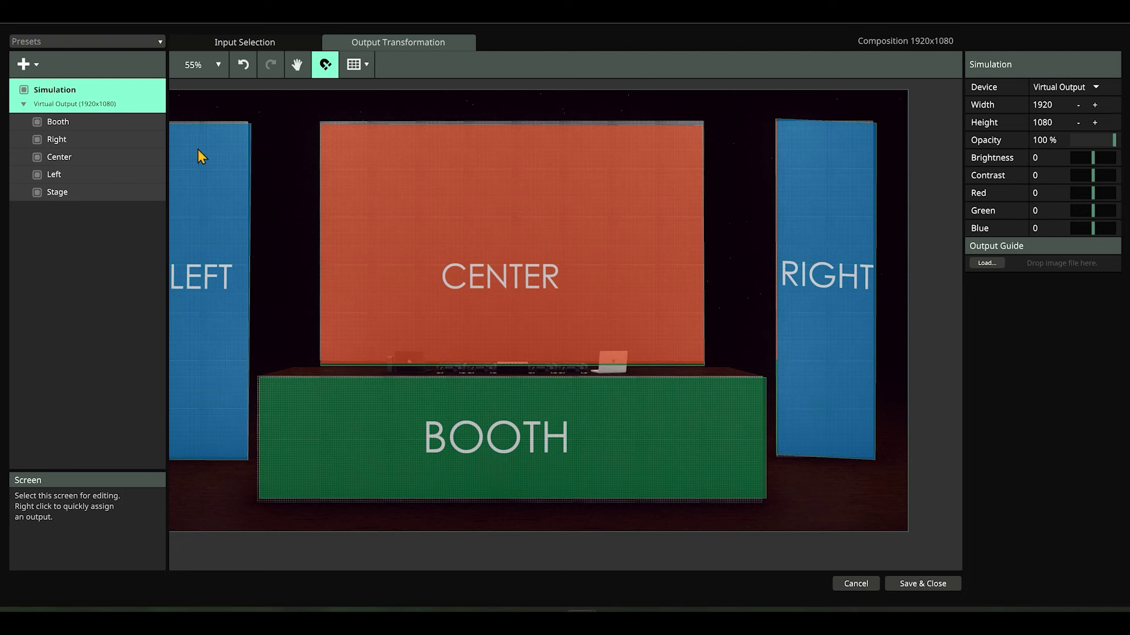
{"action": "left_click", "coordinate": [922, 584]}
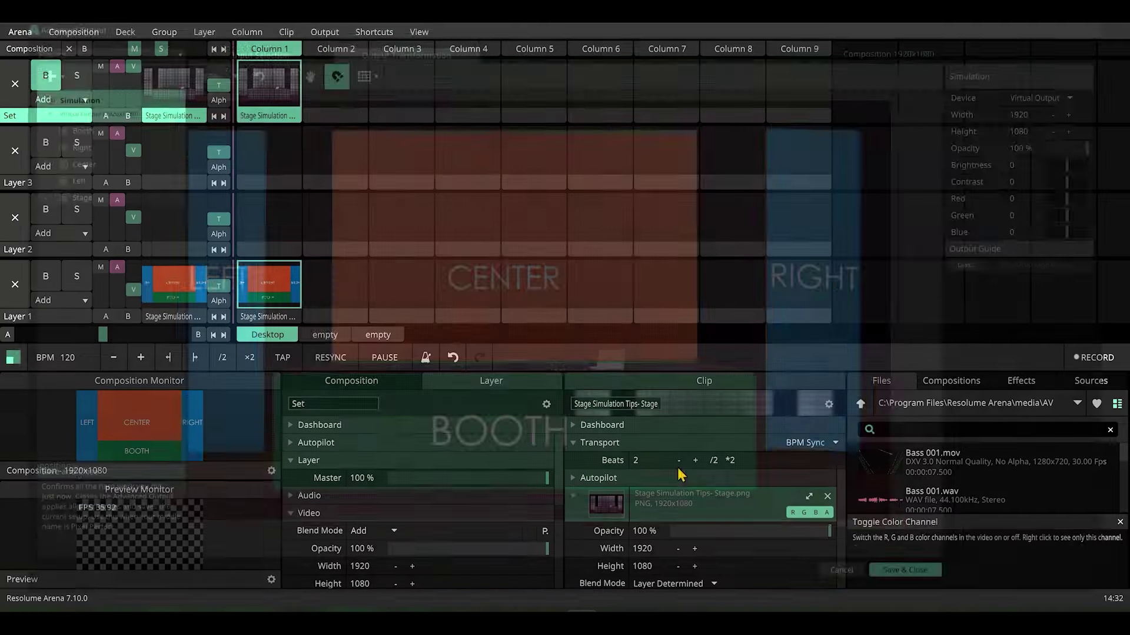
{"action": "left_click_drag", "start_coordinate": [133, 290], "coordinate": [133, 266]}
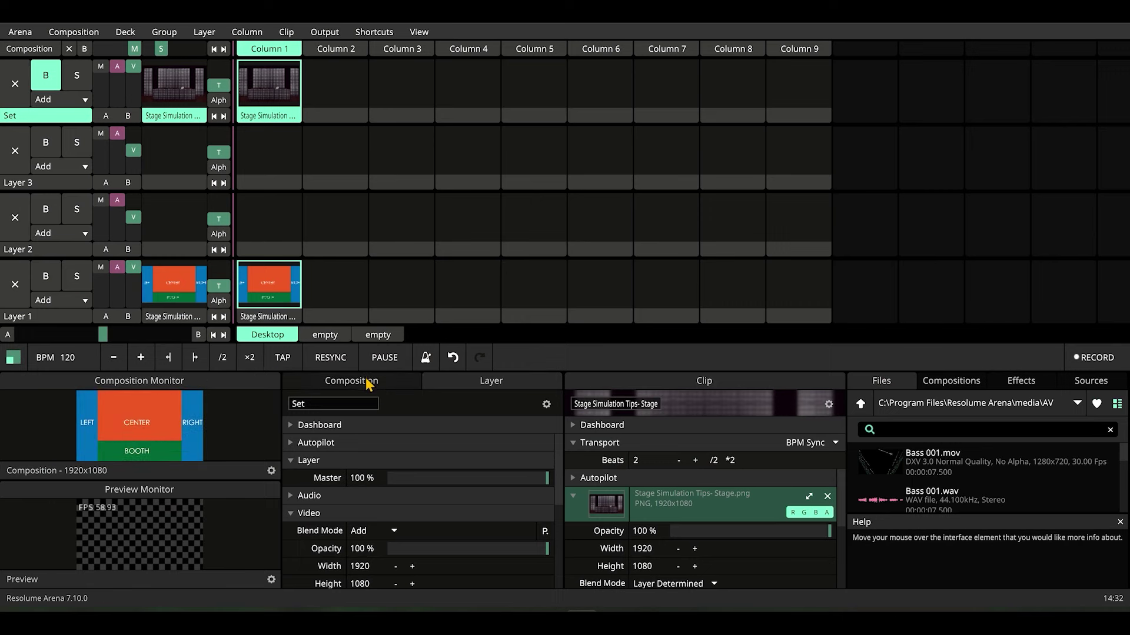
Duplicate the preview monitor, dock it enlarged at top-left, and set it to Screen 1 - Simulation
{"action": "left_click_drag", "start_coordinate": [365, 372], "coordinate": [365, 321]}
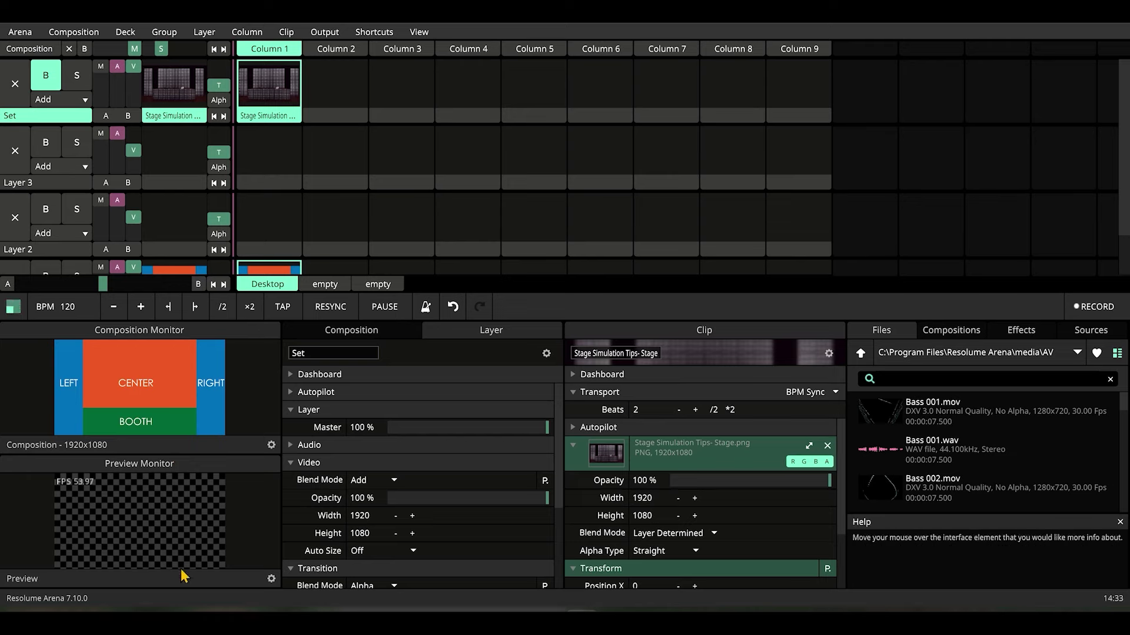
{"action": "left_click", "coordinate": [272, 584]}
{"action": "right_click", "coordinate": [170, 468]}
{"action": "left_click", "coordinate": [215, 452]}
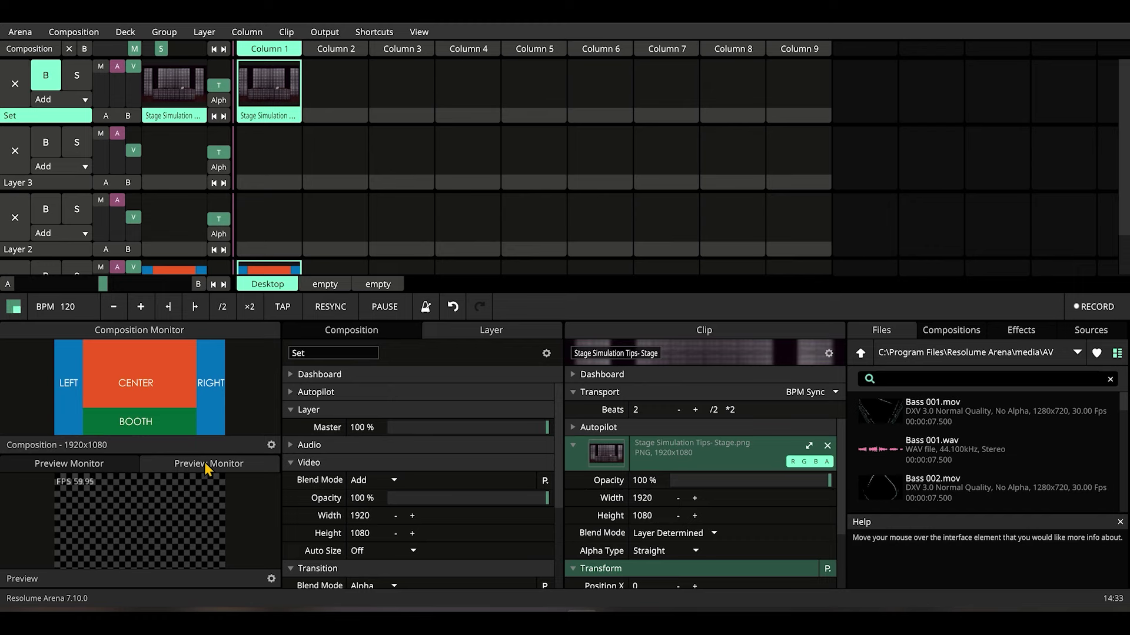
{"action": "left_click_drag", "start_coordinate": [171, 232], "coordinate": [7, 148]}
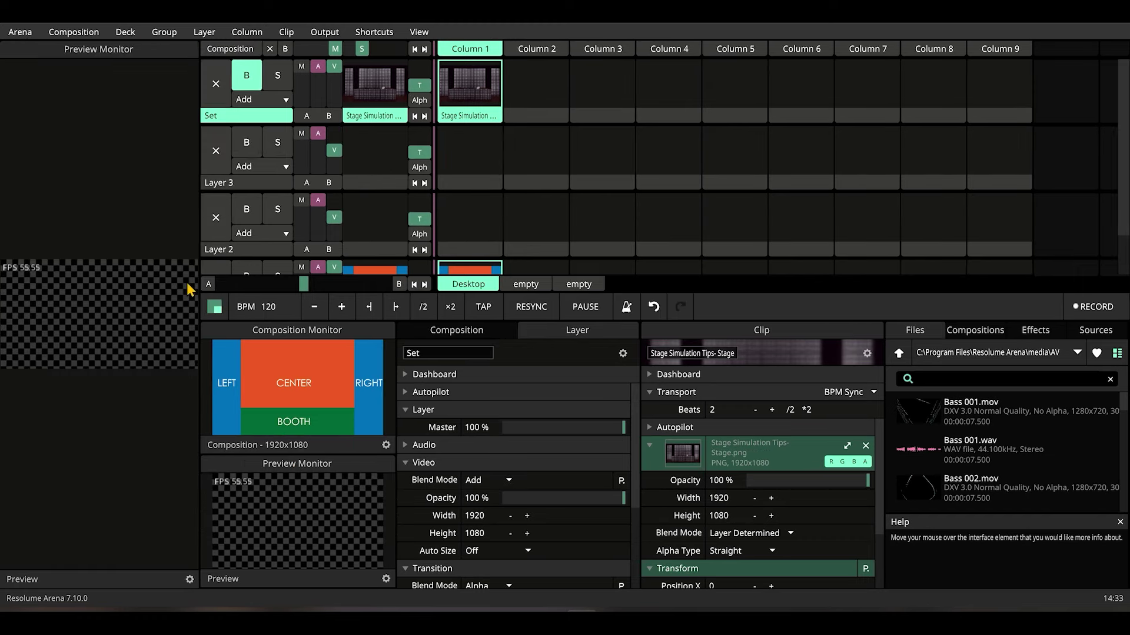
{"action": "left_click_drag", "start_coordinate": [254, 90], "coordinate": [224, 115]}
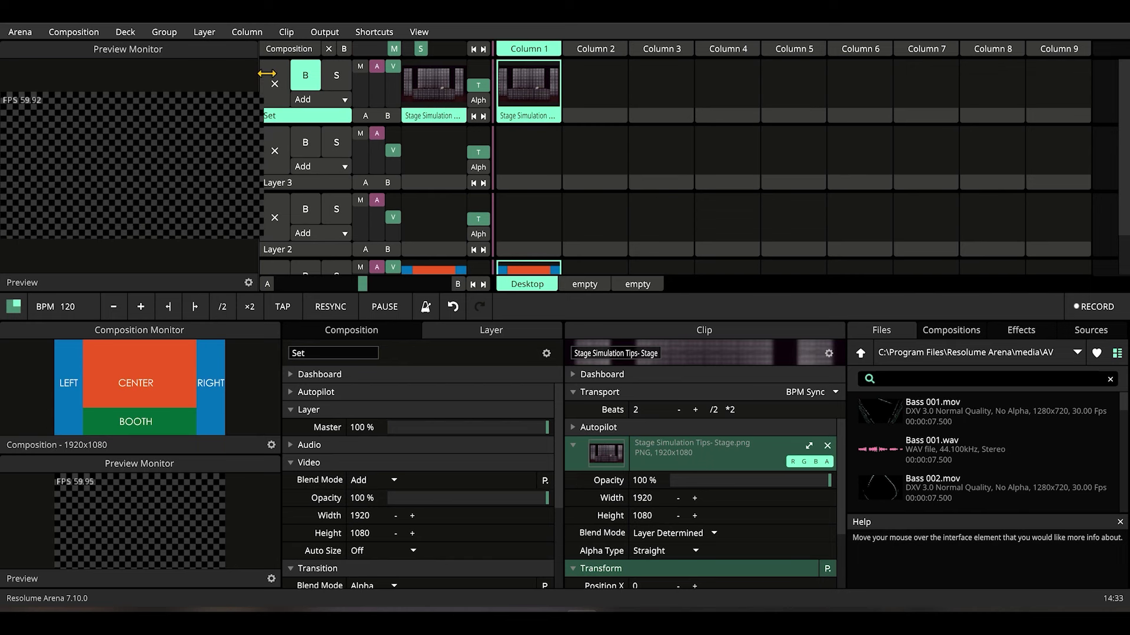
{"action": "left_click_drag", "start_coordinate": [259, 80], "coordinate": [415, 212]}
{"action": "left_click", "coordinate": [431, 284]}
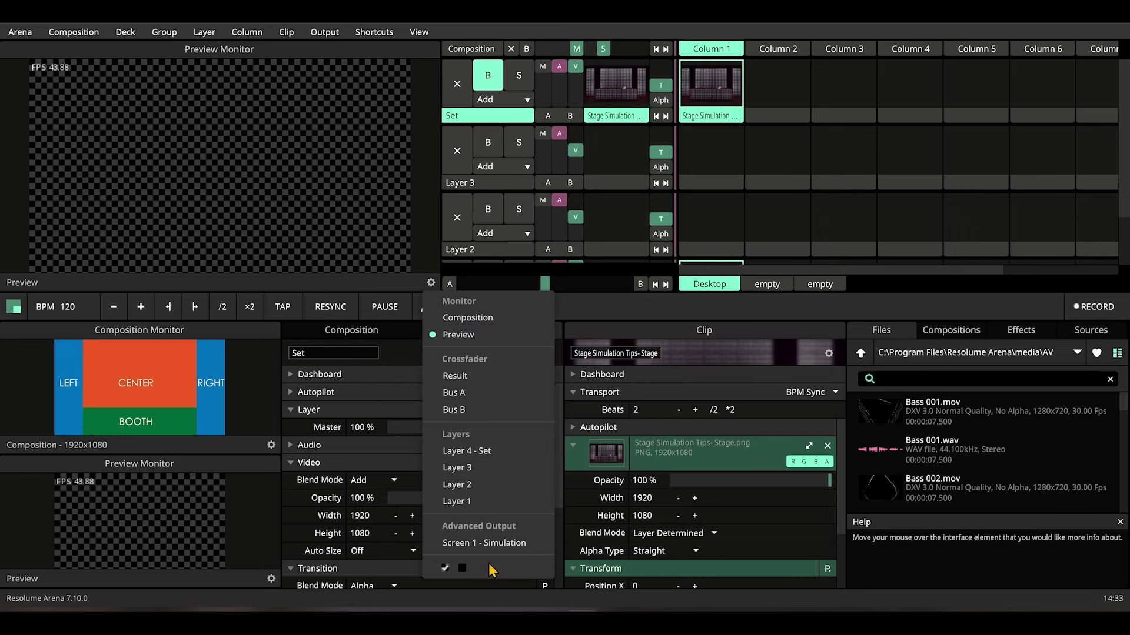
{"action": "left_click", "coordinate": [496, 544]}
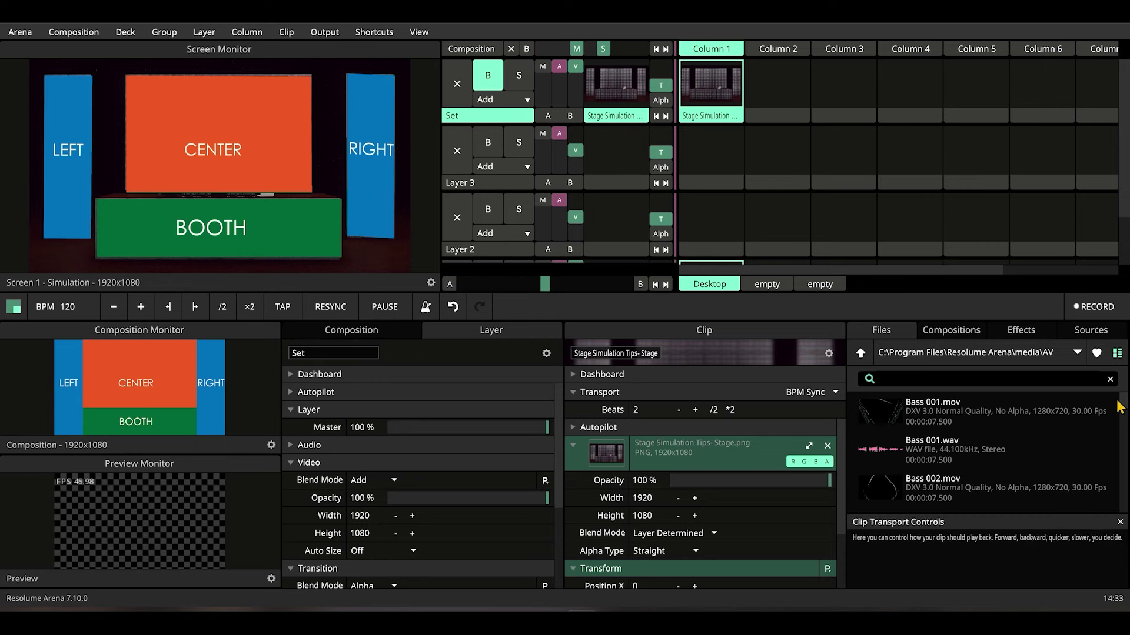
Search sources for 'line' and play the Lines 45 Degree Pan generator in Layer 1 Column 2
{"action": "scroll", "coordinate": [812, 227], "scroll_direction": "down", "scroll_amount": 1}
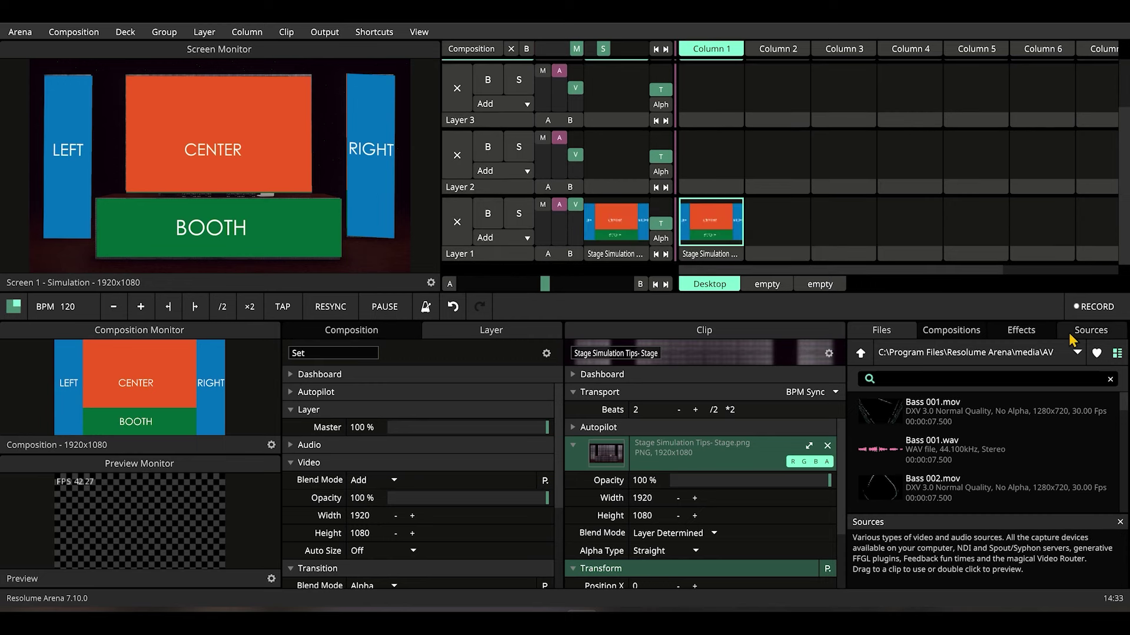
{"action": "left_click", "coordinate": [1007, 334]}
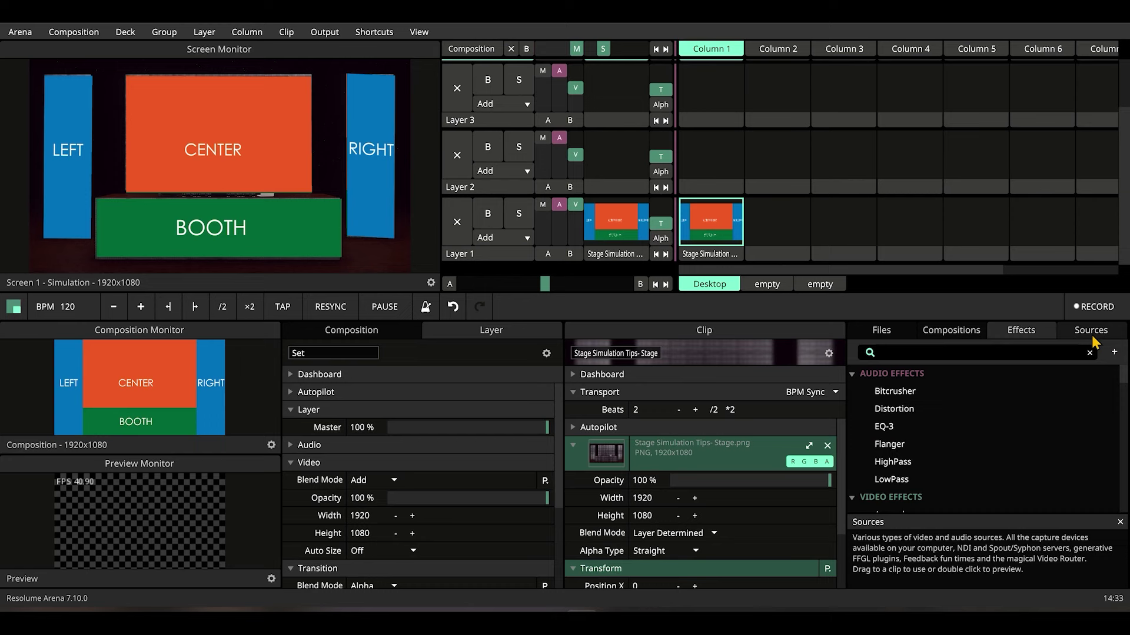
{"action": "left_click", "coordinate": [1073, 335]}
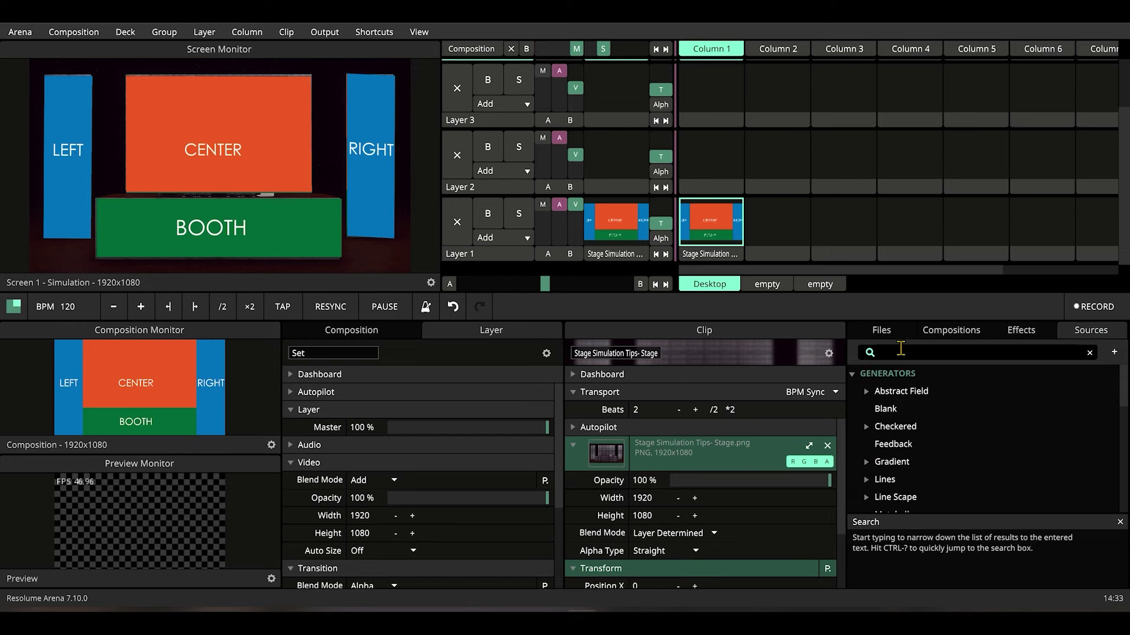
{"action": "left_click", "coordinate": [900, 351]}
{"action": "type", "text": "line"}
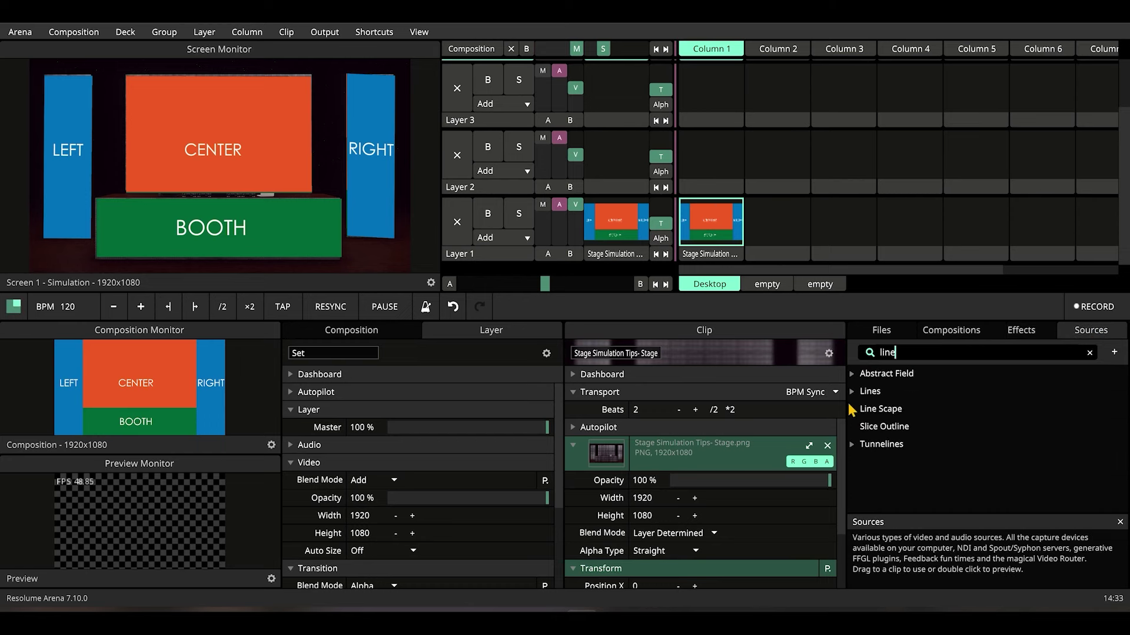
{"action": "left_click_drag", "start_coordinate": [875, 410], "coordinate": [777, 227]}
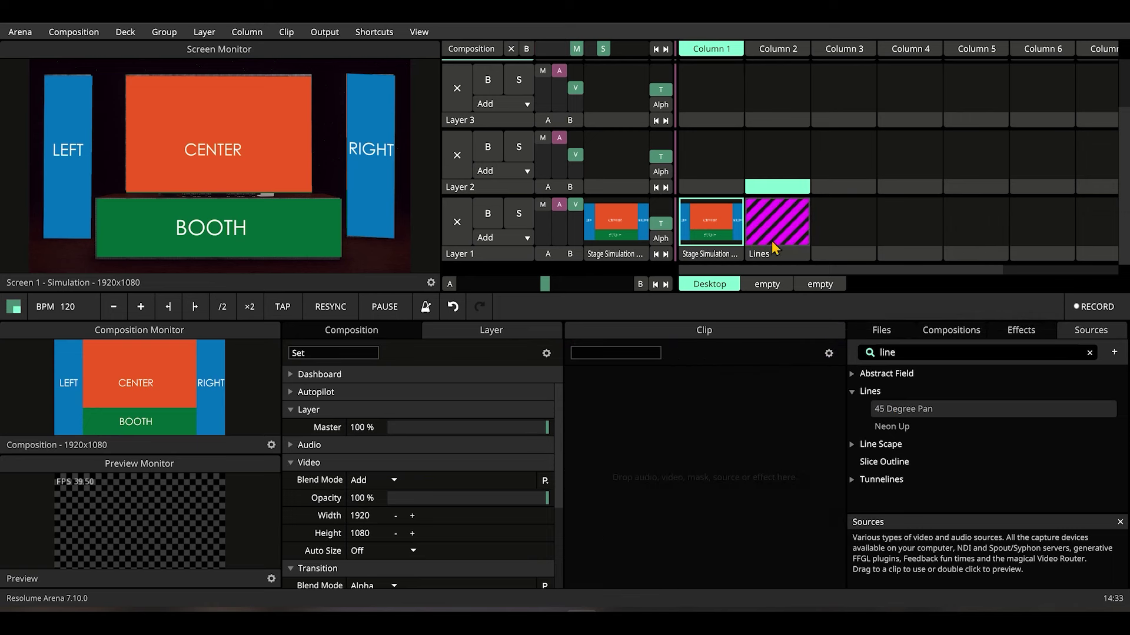
{"action": "left_click", "coordinate": [778, 230]}
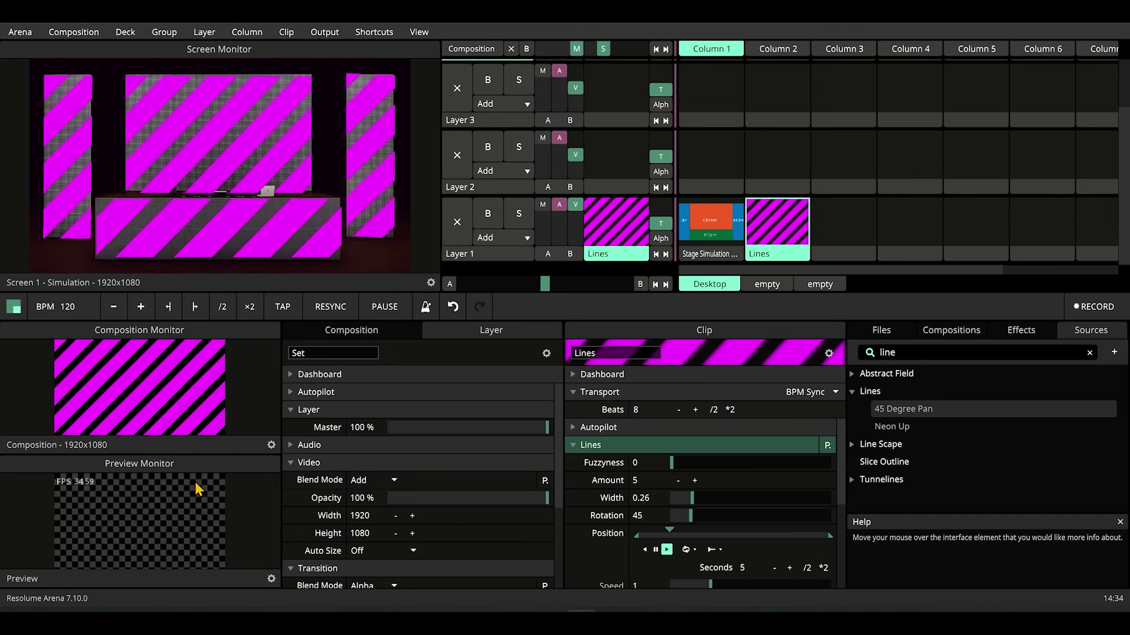
{"action": "key", "text": "ctrl+shift+a"}
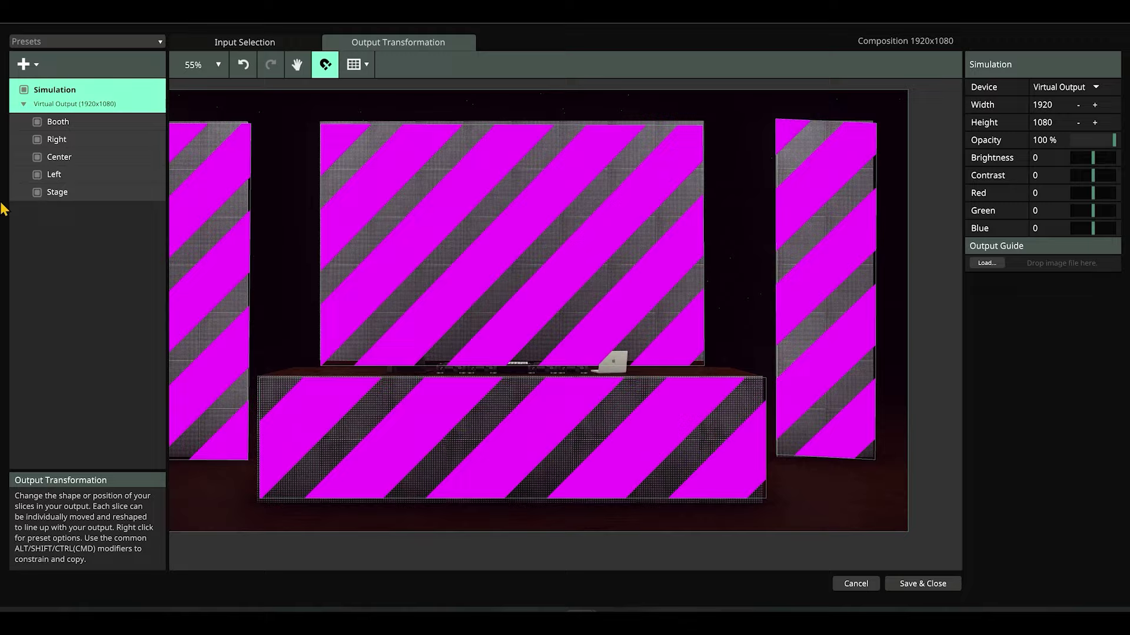